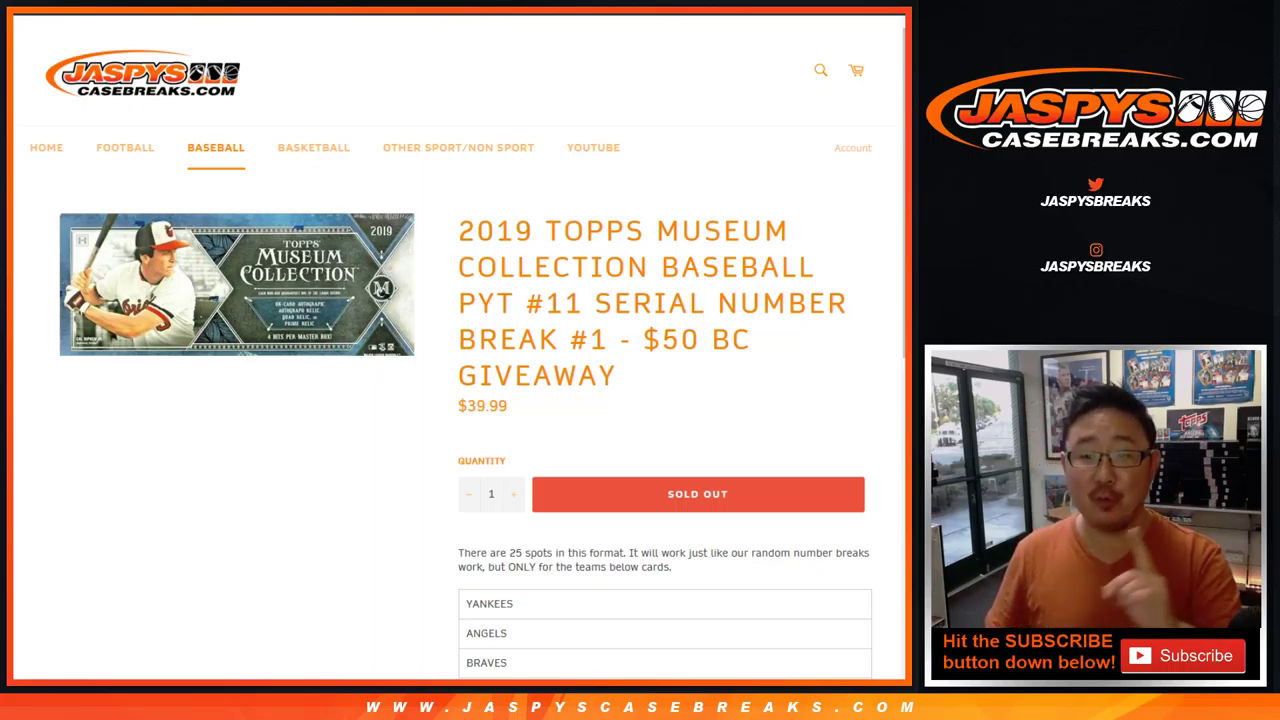
# Review the break's title, eligible teams and spot rules on the 2019 Topps Museum Collection product page
pyautogui.moveTo(583, 305); pyautogui.dragTo(479, 305)
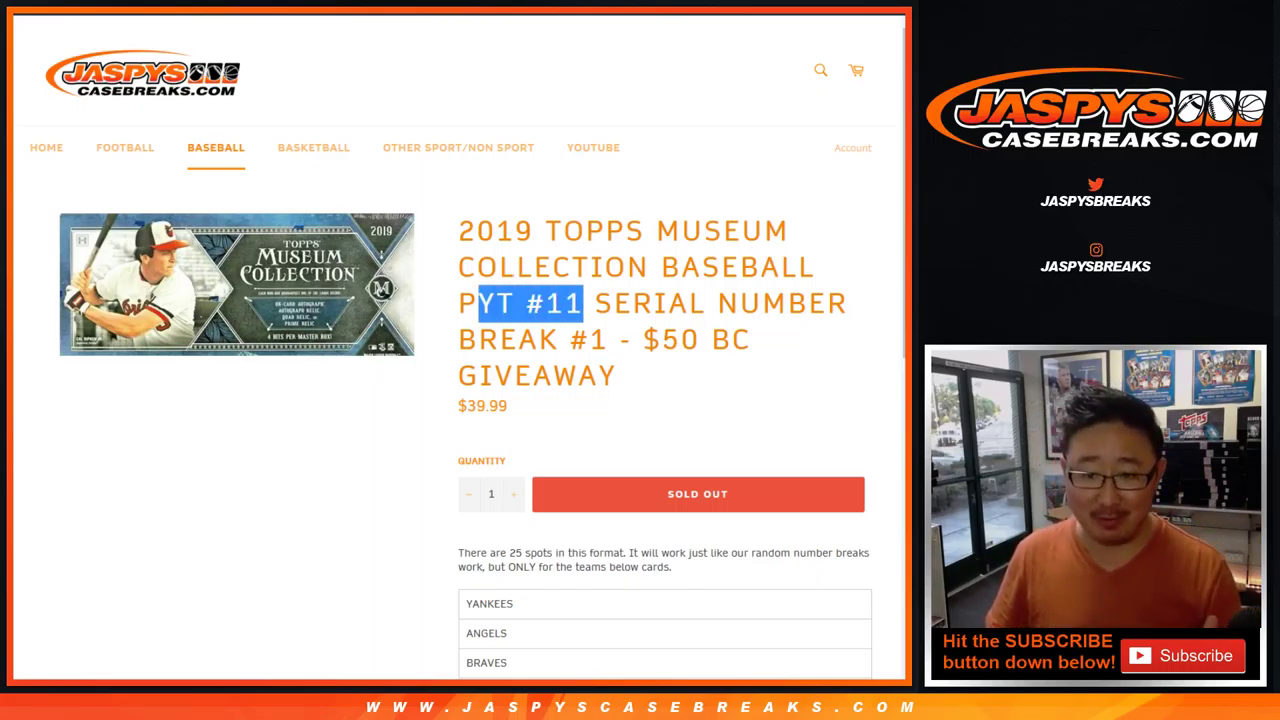
pyautogui.click(479, 305)
pyautogui.scroll(-2, 460, 347)
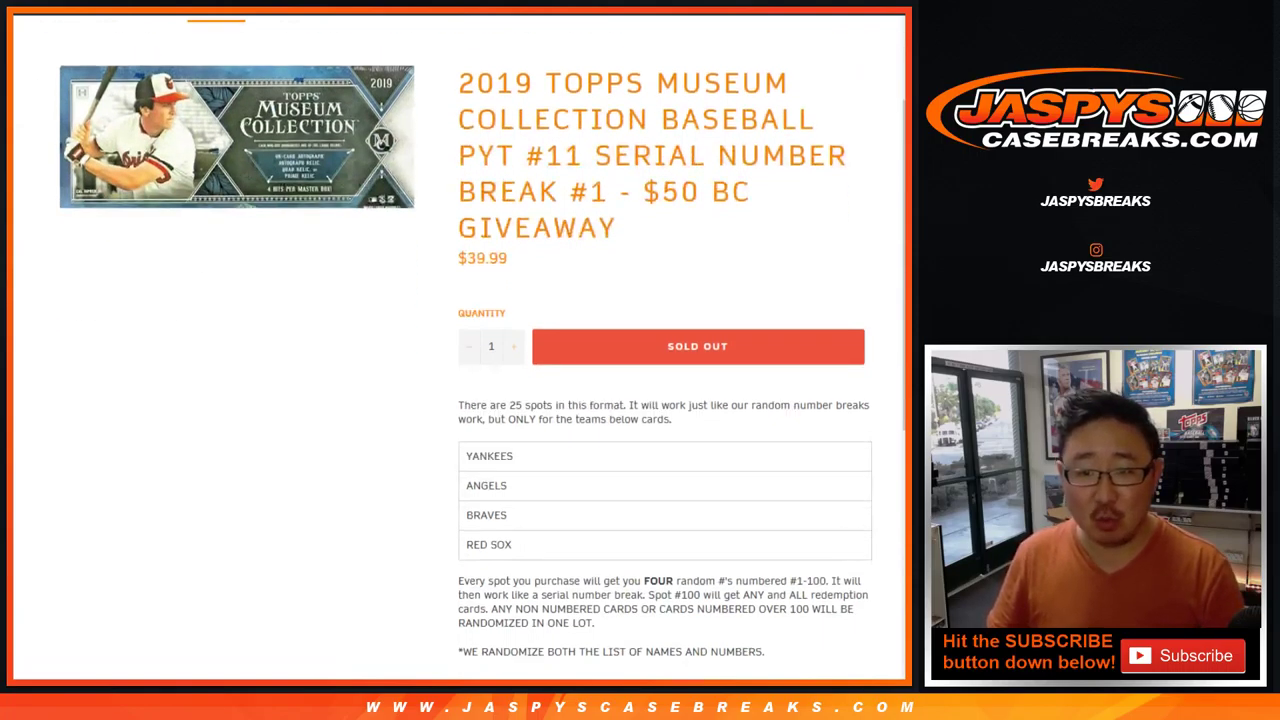
pyautogui.moveTo(486, 515); pyautogui.dragTo(512, 544)
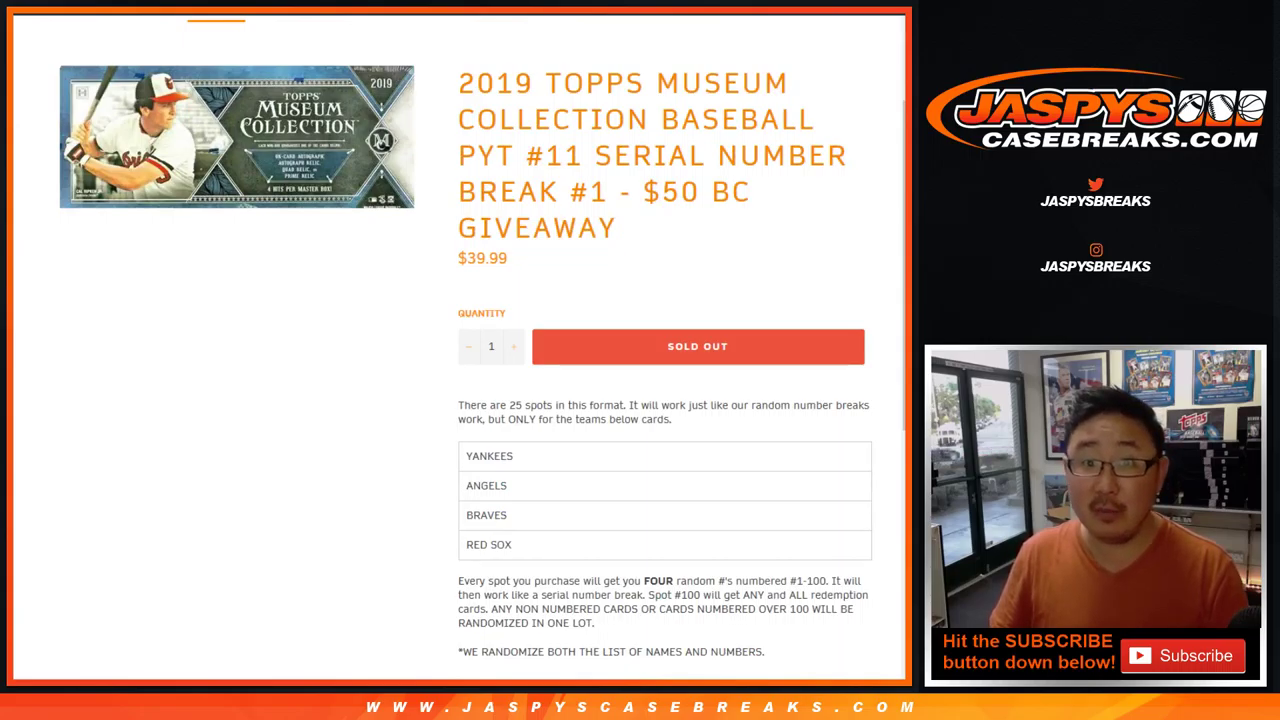
# Check the participant name list and the 1 to 100 number list in the two RANDOM.ORG list randomizers
pyautogui.hotkey('ctrl', 'Tab')
pyautogui.scroll(4, 303, 346)
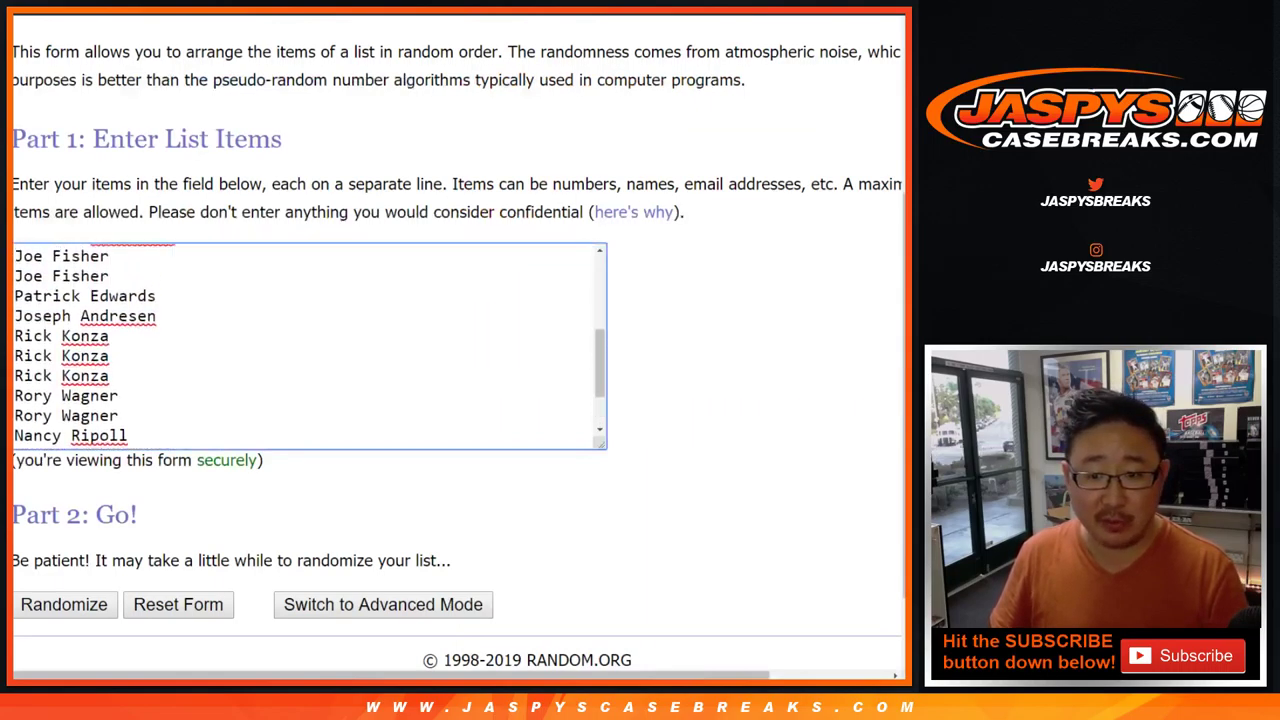
pyautogui.scroll(-4, 303, 346)
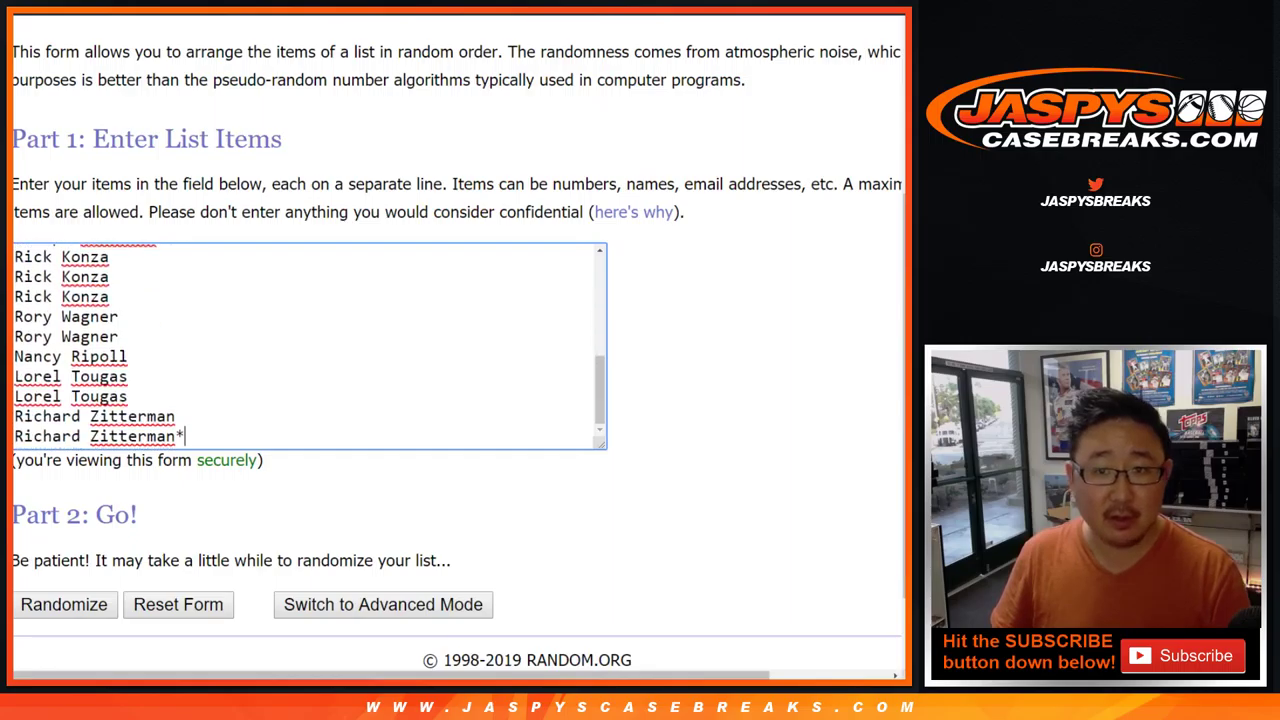
pyautogui.hotkey('ctrl', 'Tab')
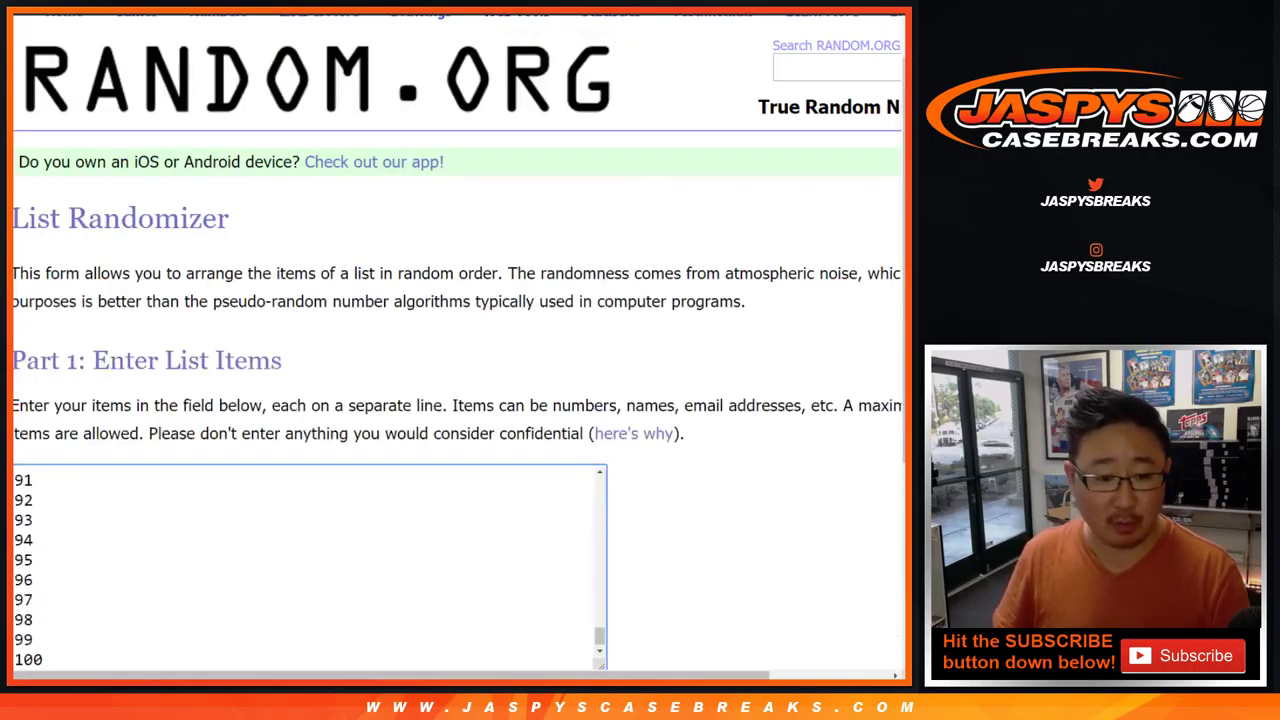
pyautogui.scroll(20, 310, 567)
pyautogui.scroll(2, 310, 567)
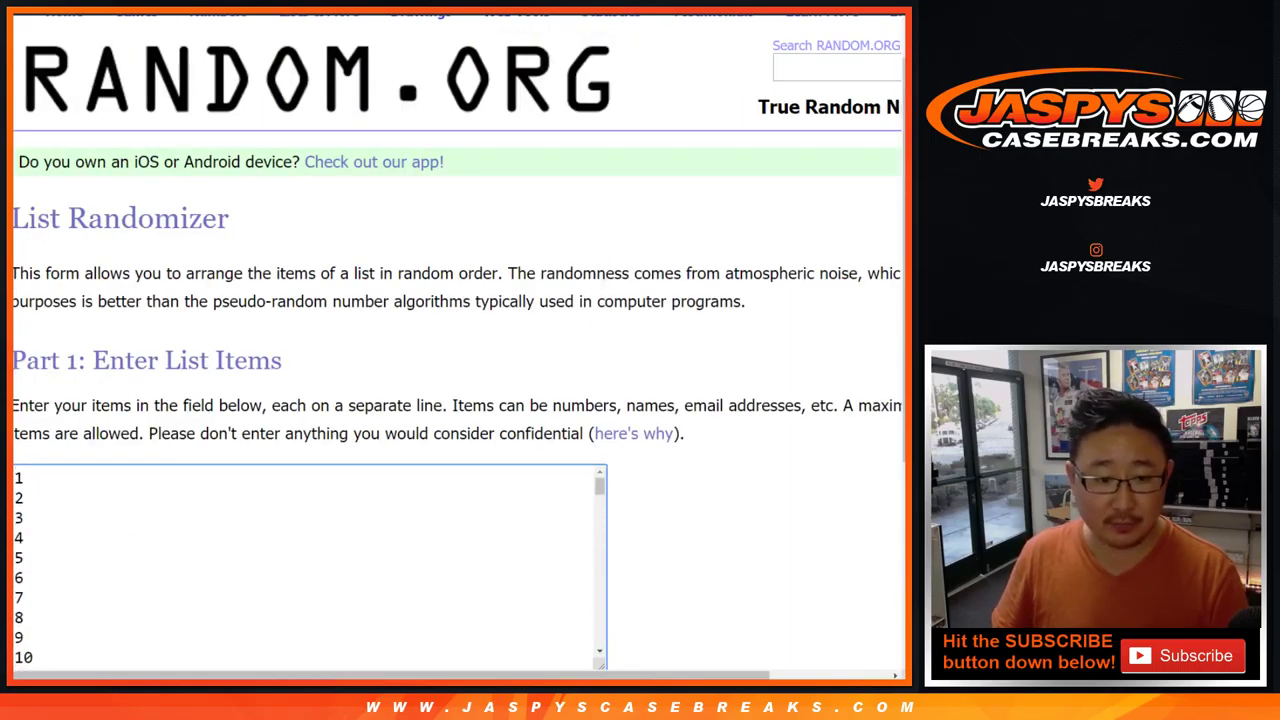
# Roll two virtual dice in the RANDOM.ORG dice roller
pyautogui.hotkey('ctrl', 'Tab')
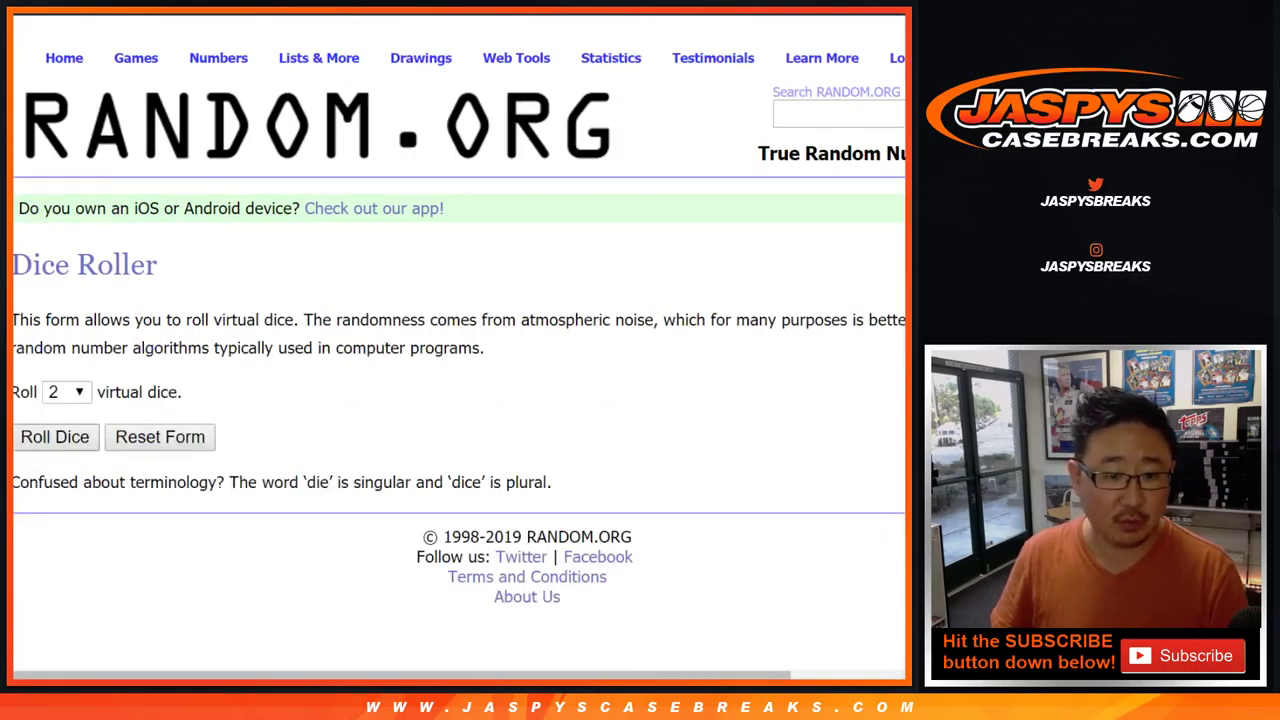
pyautogui.click(55, 437)
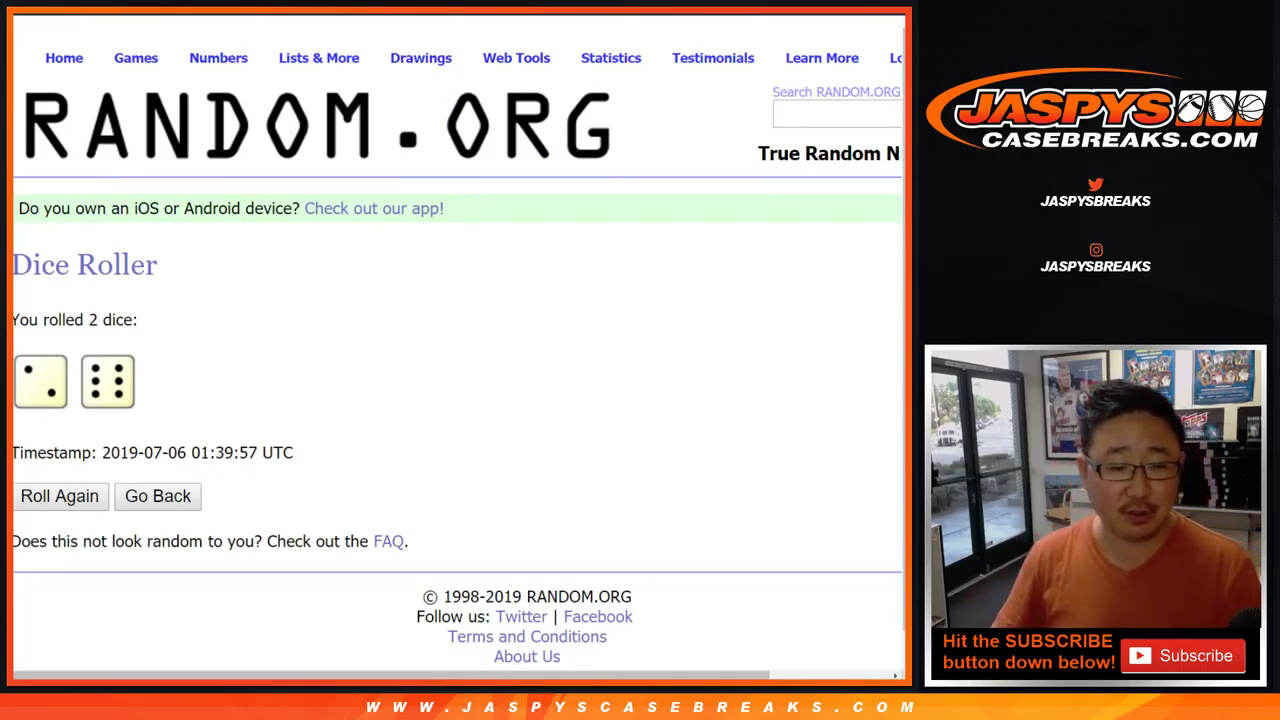
# Extend the participant list by pasting copies of all names below it until every entry appears four times, leaving no trailing blank line
pyautogui.hotkey('ctrl', 'Tab')
pyautogui.scroll(-1, 456, 337)
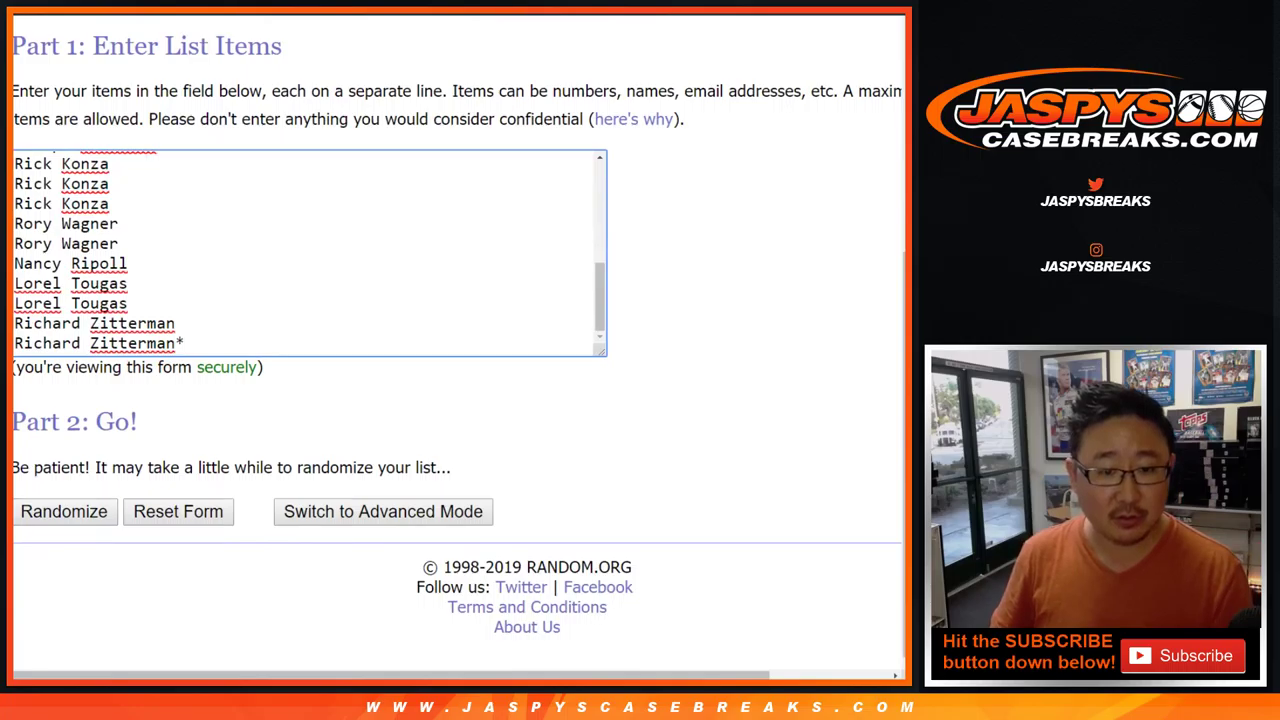
pyautogui.hotkey('ctrl', 'a')
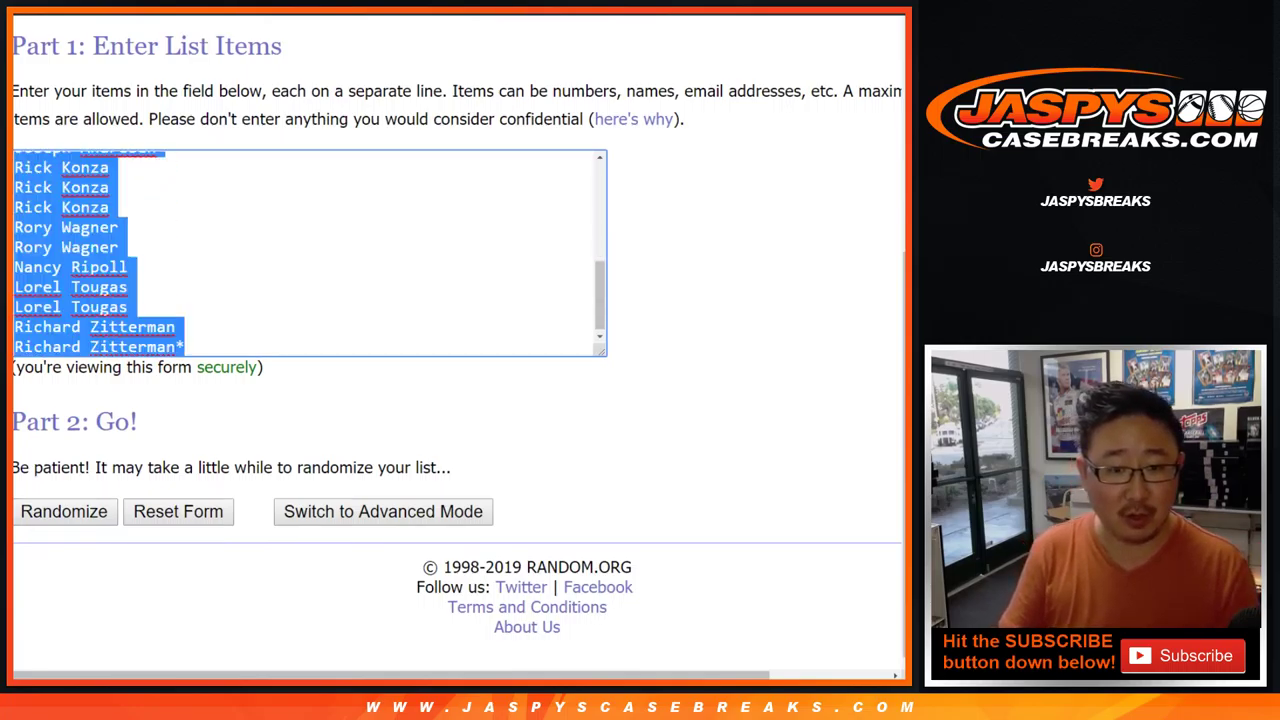
pyautogui.press('Down')
pyautogui.press('Return')
pyautogui.hotkey('ctrl', 'v')
pyautogui.press('Return')
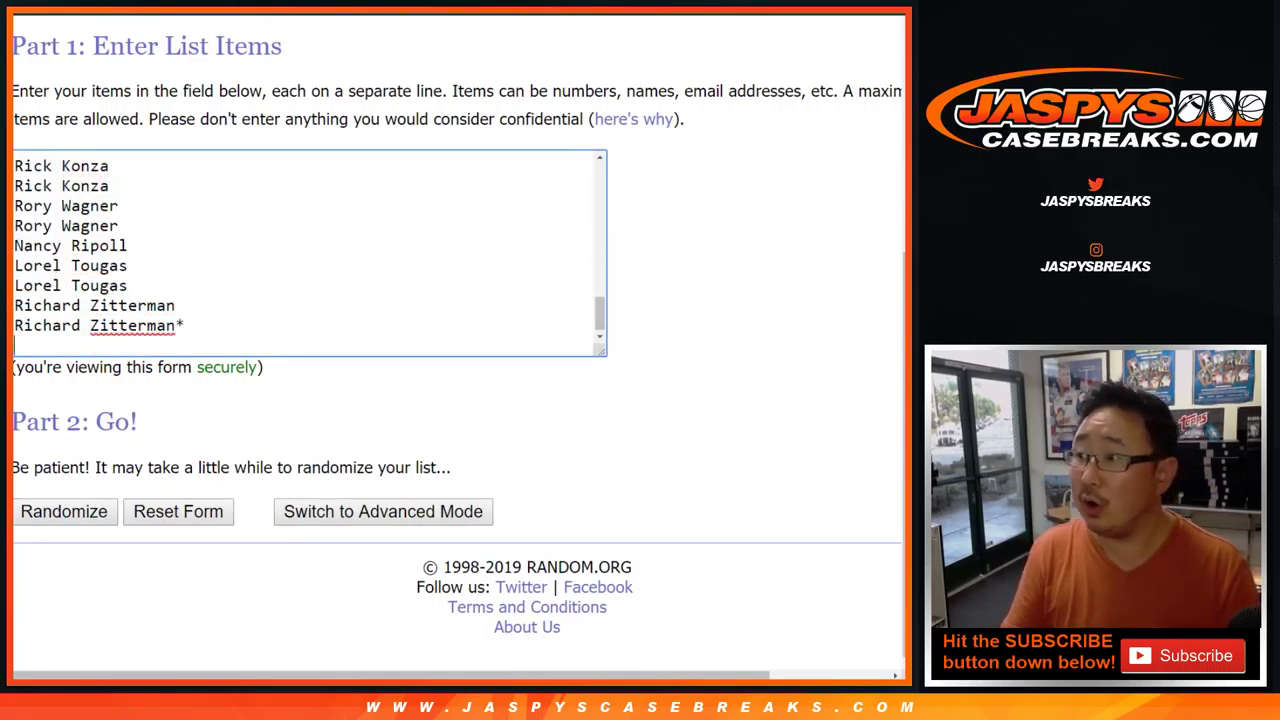
pyautogui.press('BackSpace')
pyautogui.press('Return')
pyautogui.press('BackSpace')
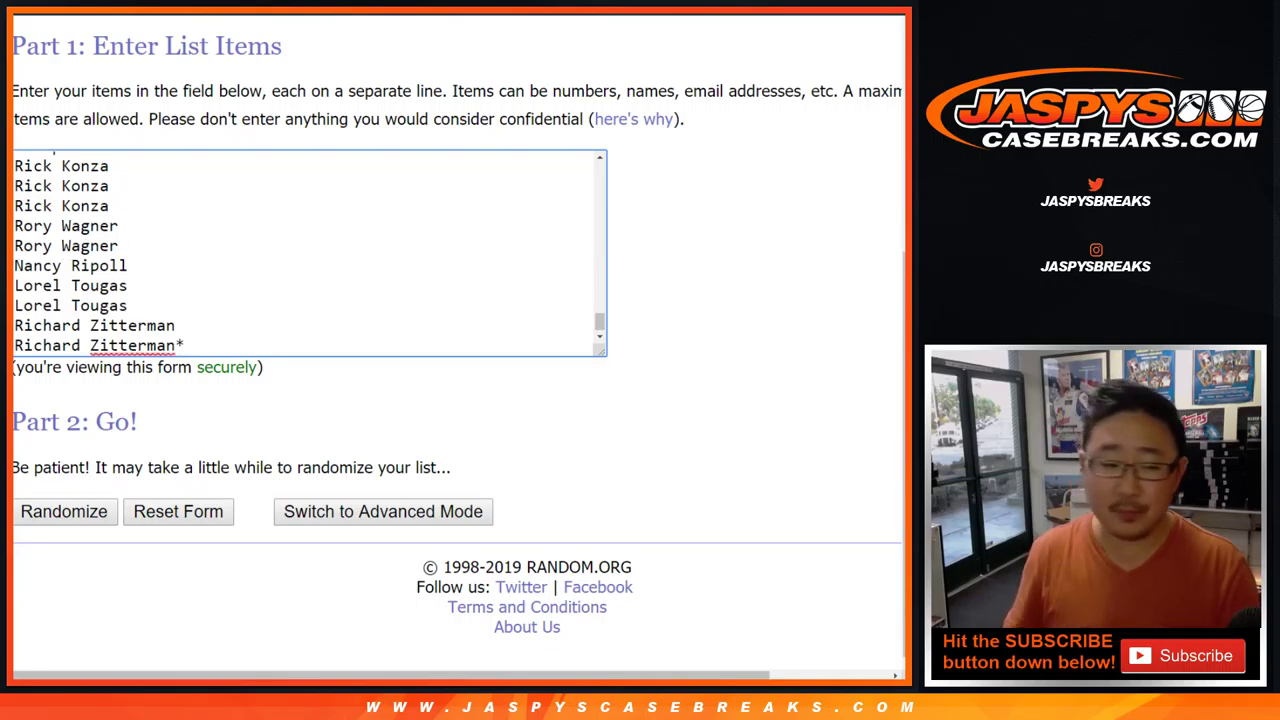
pyautogui.hotkey('ctrl', 'Tab')
pyautogui.hotkey('ctrl', 'shift', 'Tab')
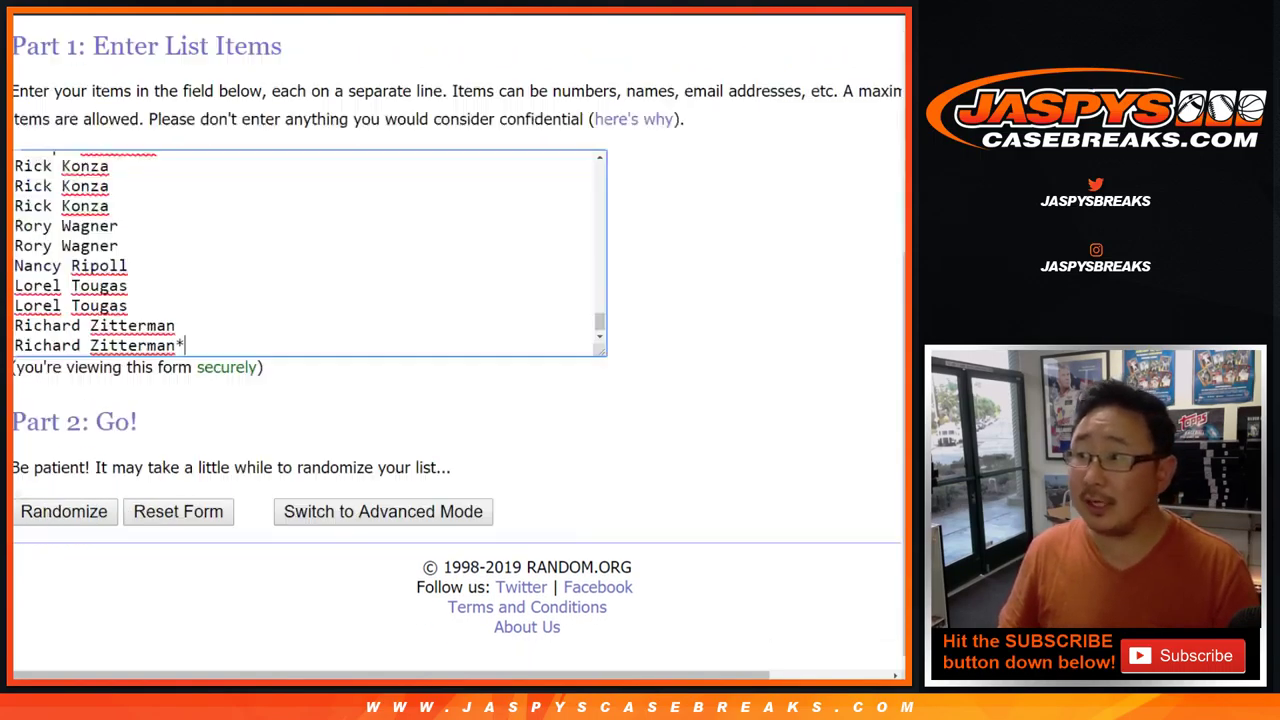
# Randomize the participant name list 8 times
pyautogui.press('Tab')
pyautogui.press('Return')
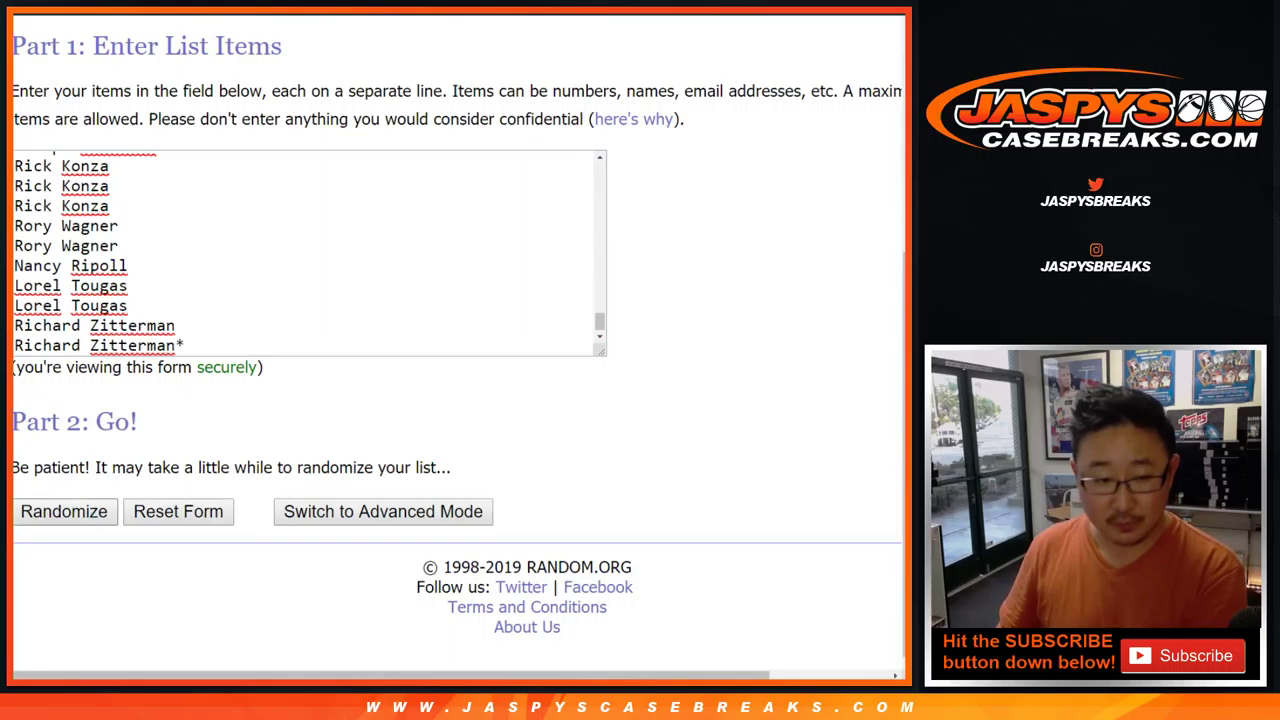
pyautogui.press('End')
pyautogui.click(45, 512)
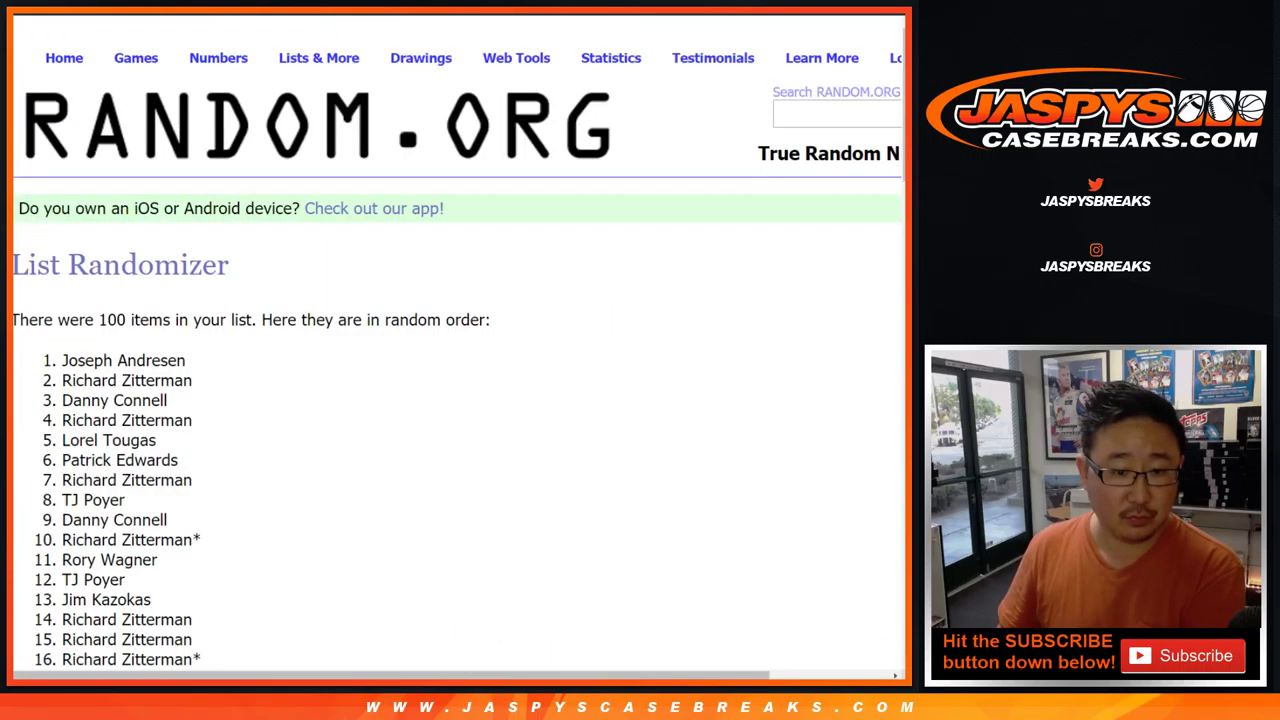
pyautogui.press('End')
pyautogui.press('Return')
pyautogui.press('End')
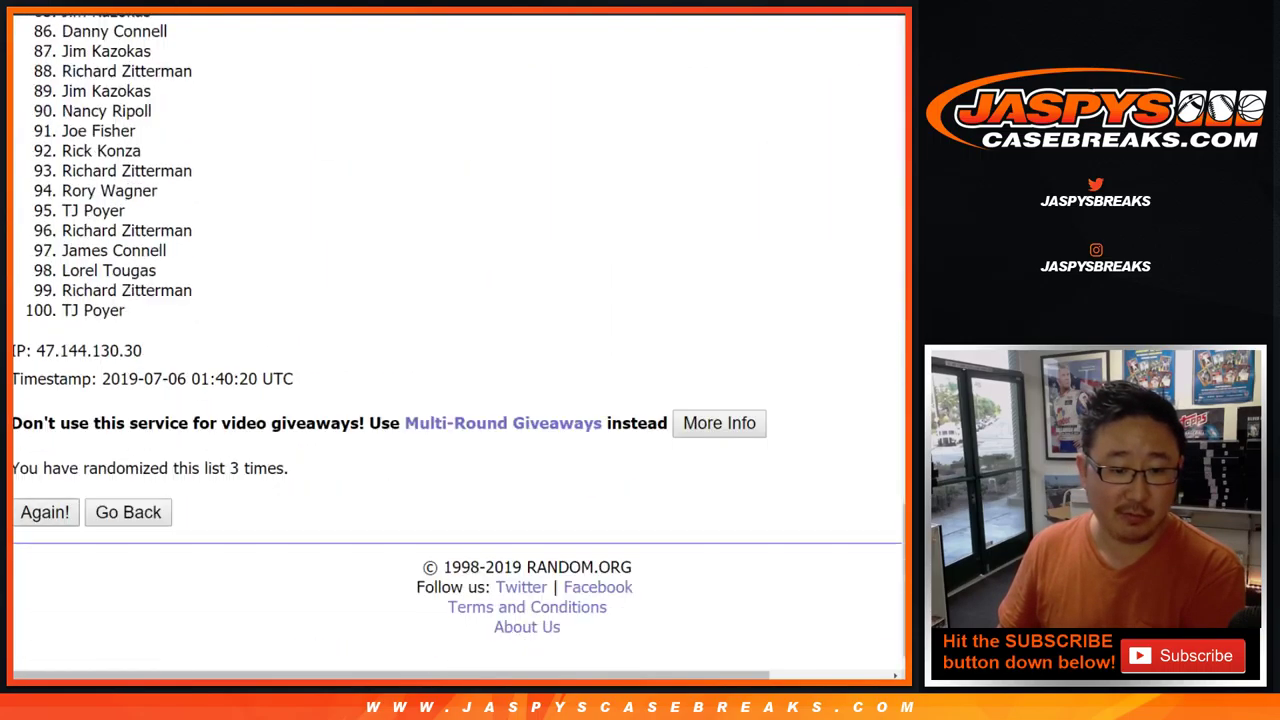
pyautogui.press('Return')
pyautogui.press('End')
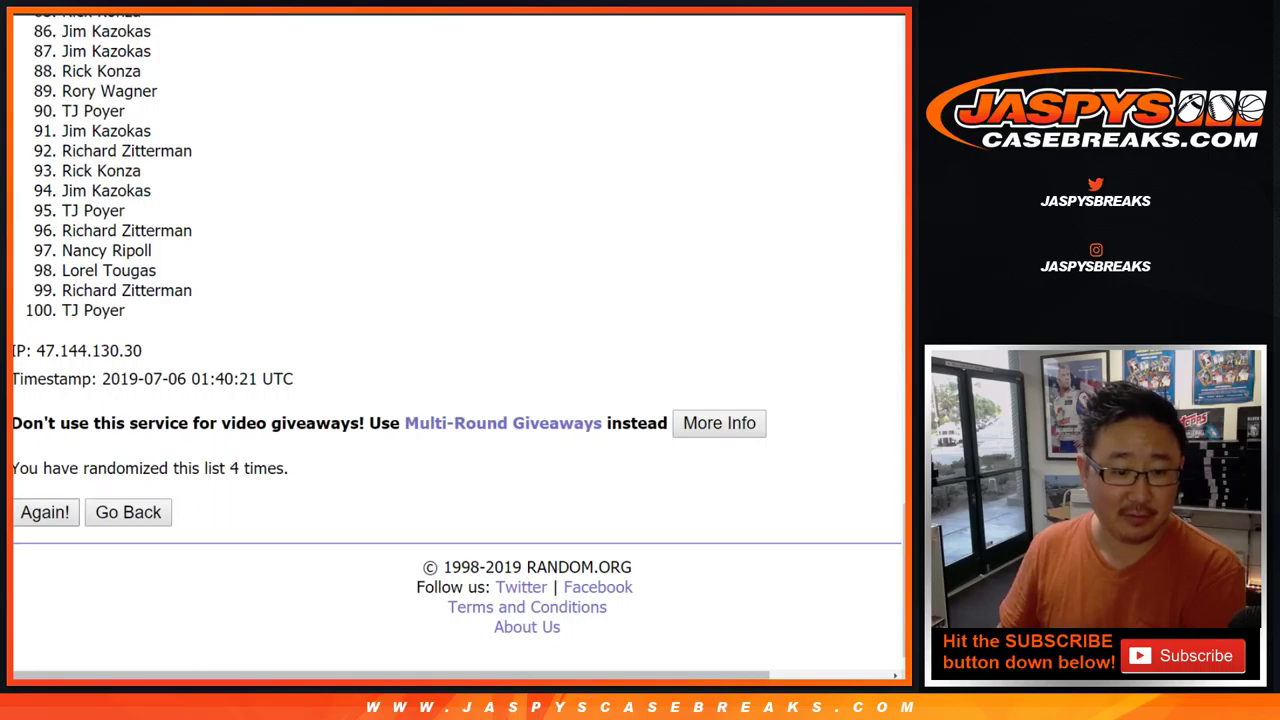
pyautogui.press('Return')
pyautogui.press('End')
pyautogui.press('Return')
pyautogui.press('End')
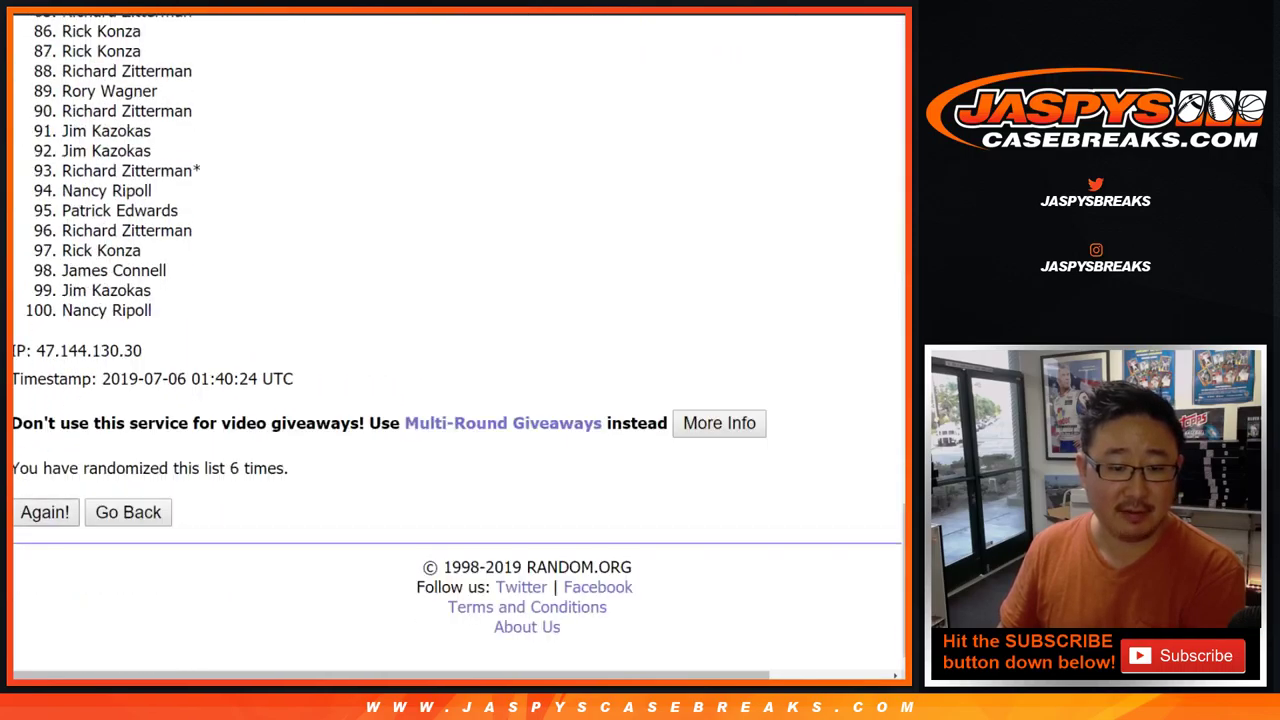
pyautogui.press('Return')
pyautogui.press('End')
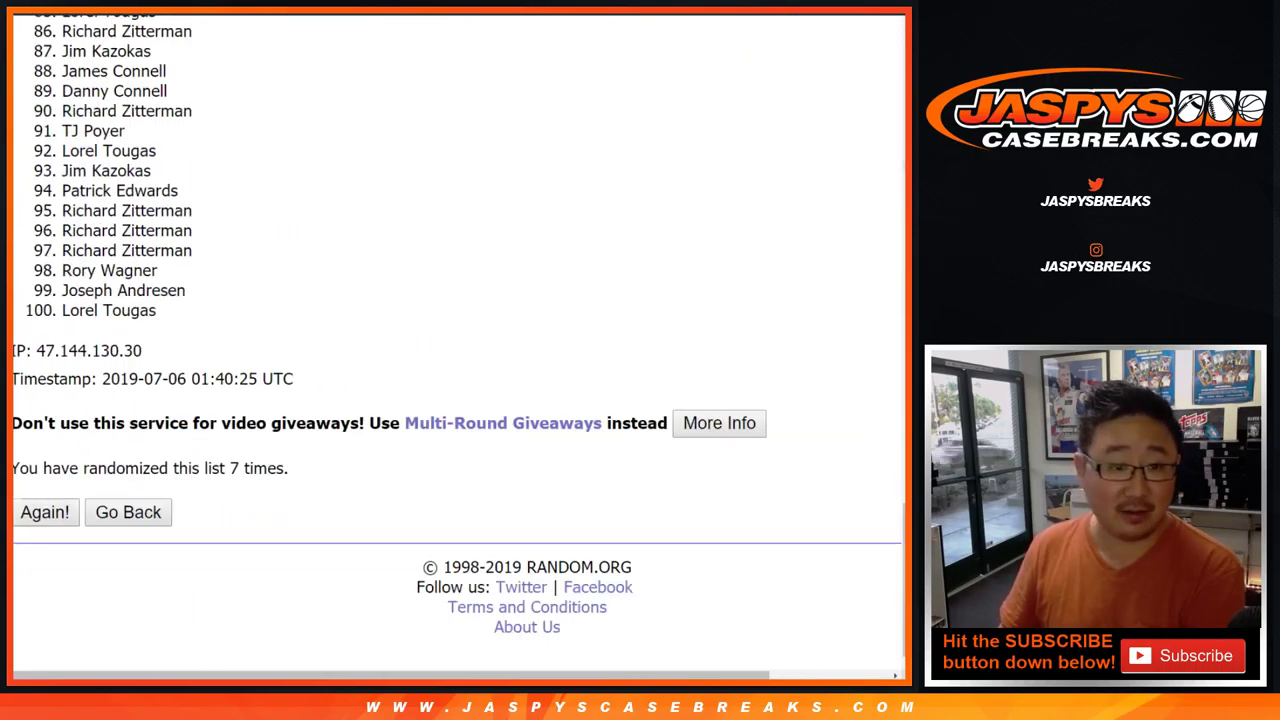
pyautogui.press('Return')
pyautogui.press('End')
pyautogui.press('Return')
# Copy all 100 randomized names into column A of the NYY, LAA, ATL, BOS Serial Number #1 sheet in Google Sheets, starting at A1
pyautogui.moveTo(62, 360); pyautogui.dragTo(204, 311)
pyautogui.hotkey('ctrl', 'c')
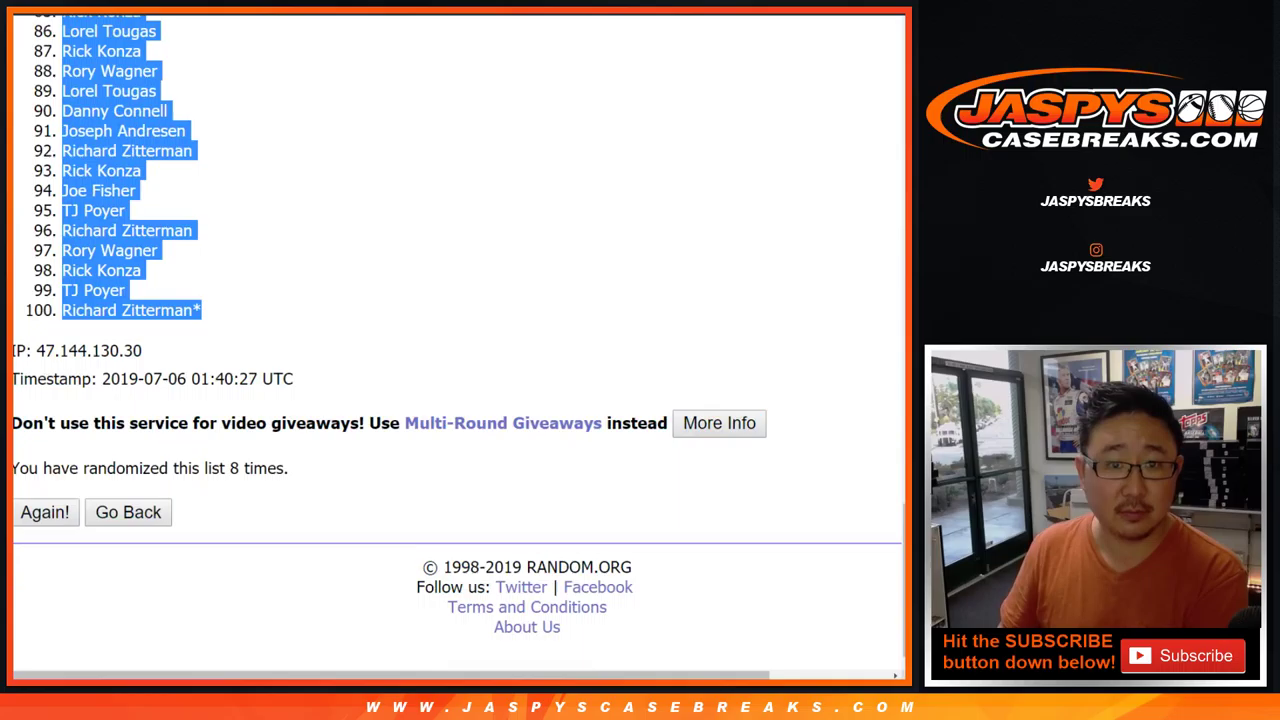
pyautogui.hotkey('ctrl', 'Tab')
pyautogui.rightClick(86, 130)
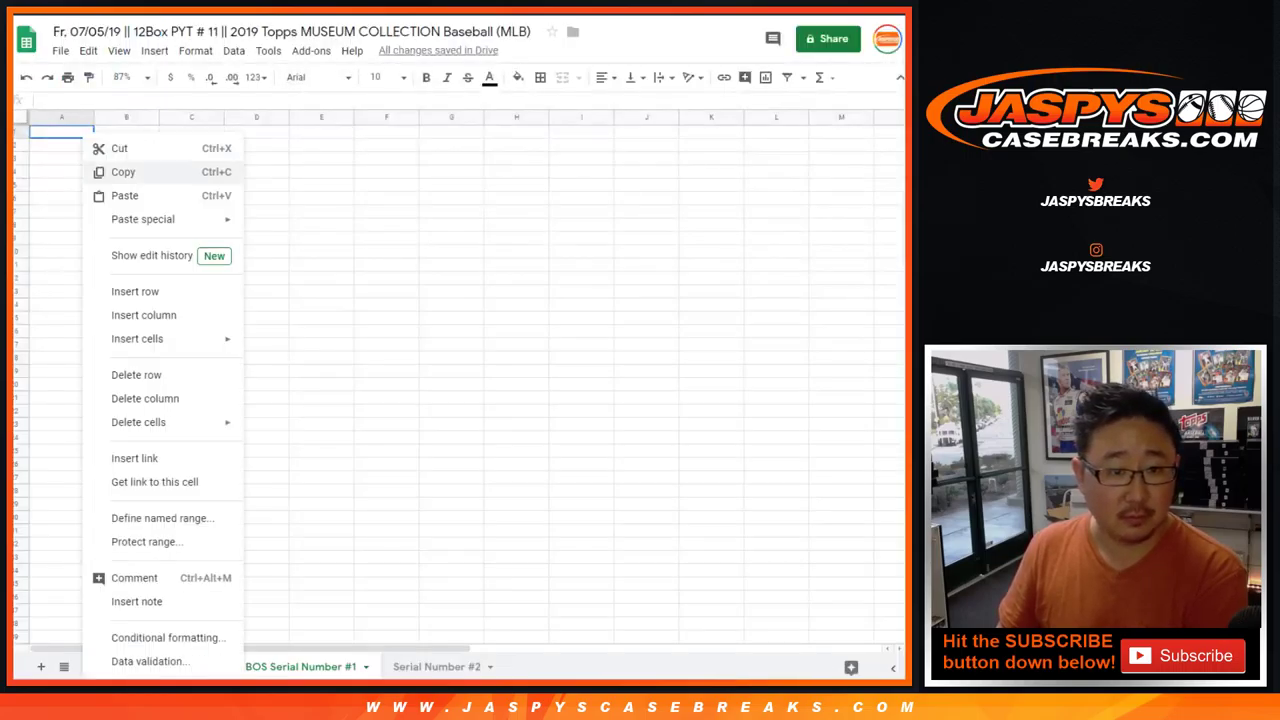
pyautogui.click(128, 195)
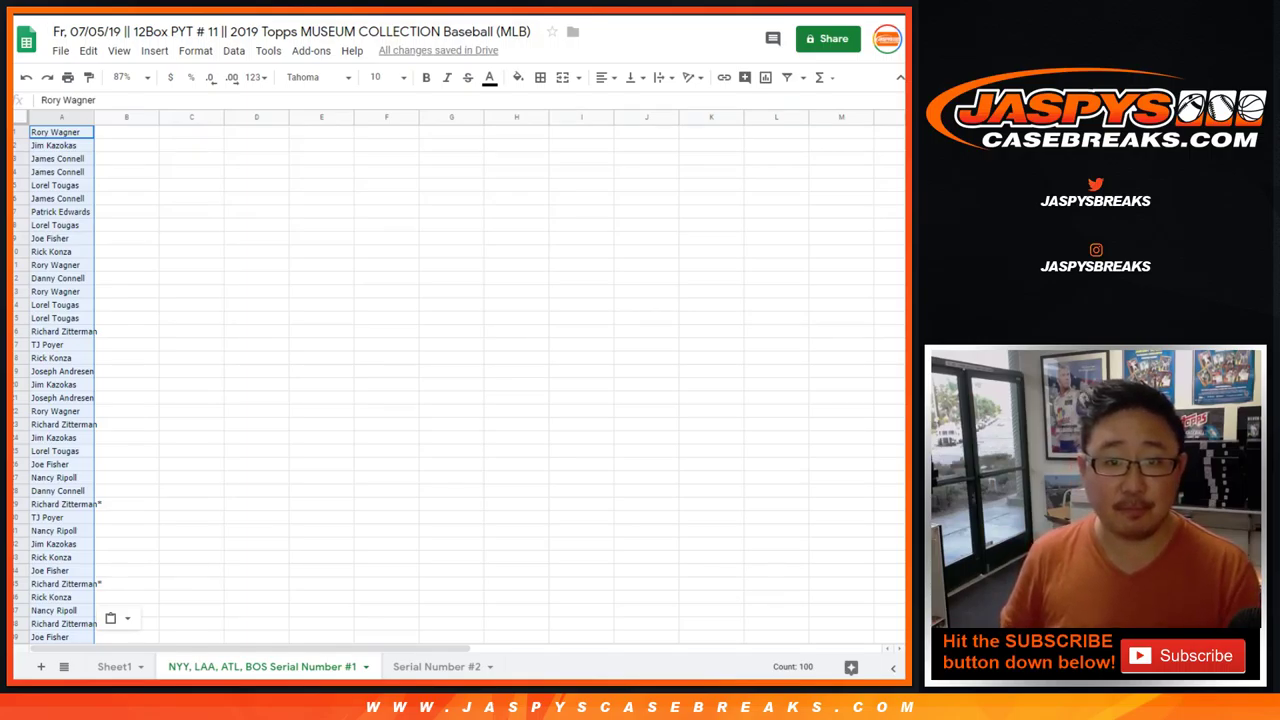
# Randomize the 1 to 100 number list 8 times in the RANDOM.ORG list randomizer
pyautogui.hotkey('ctrl', 'Tab')
pyautogui.hotkey('ctrl', 'Tab')
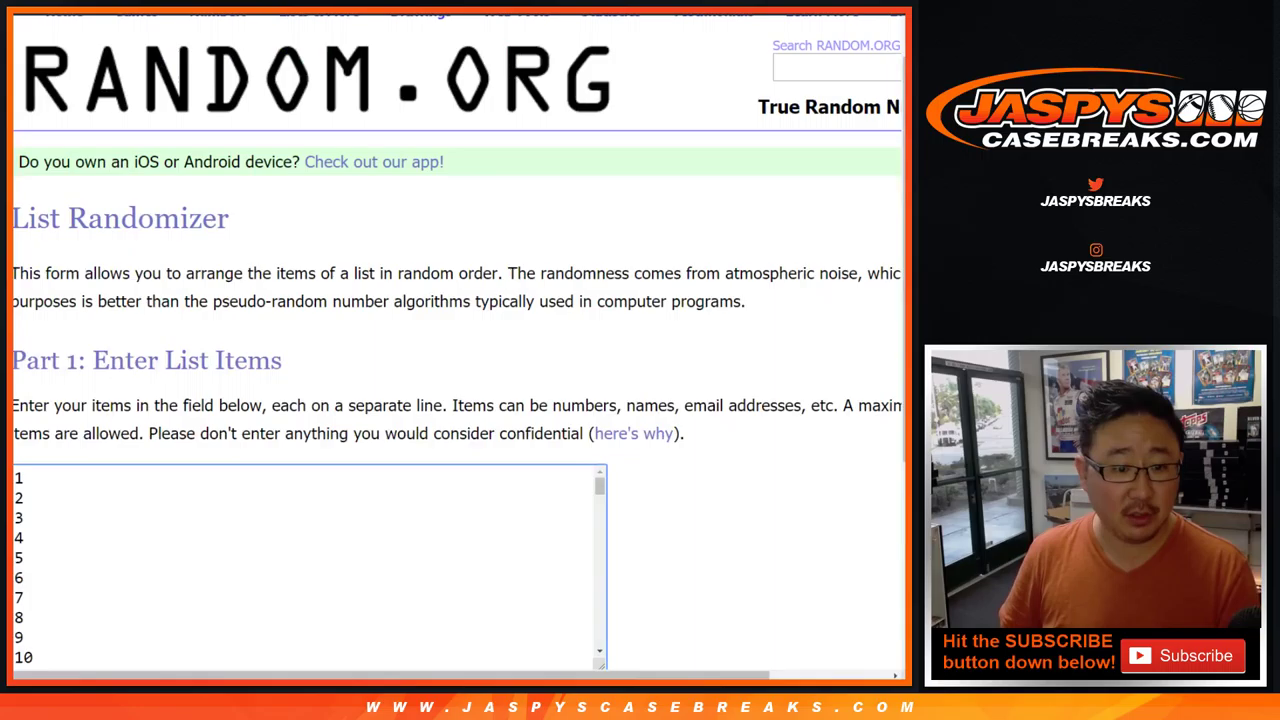
pyautogui.scroll(-3, 456, 350)
pyautogui.click(64, 511)
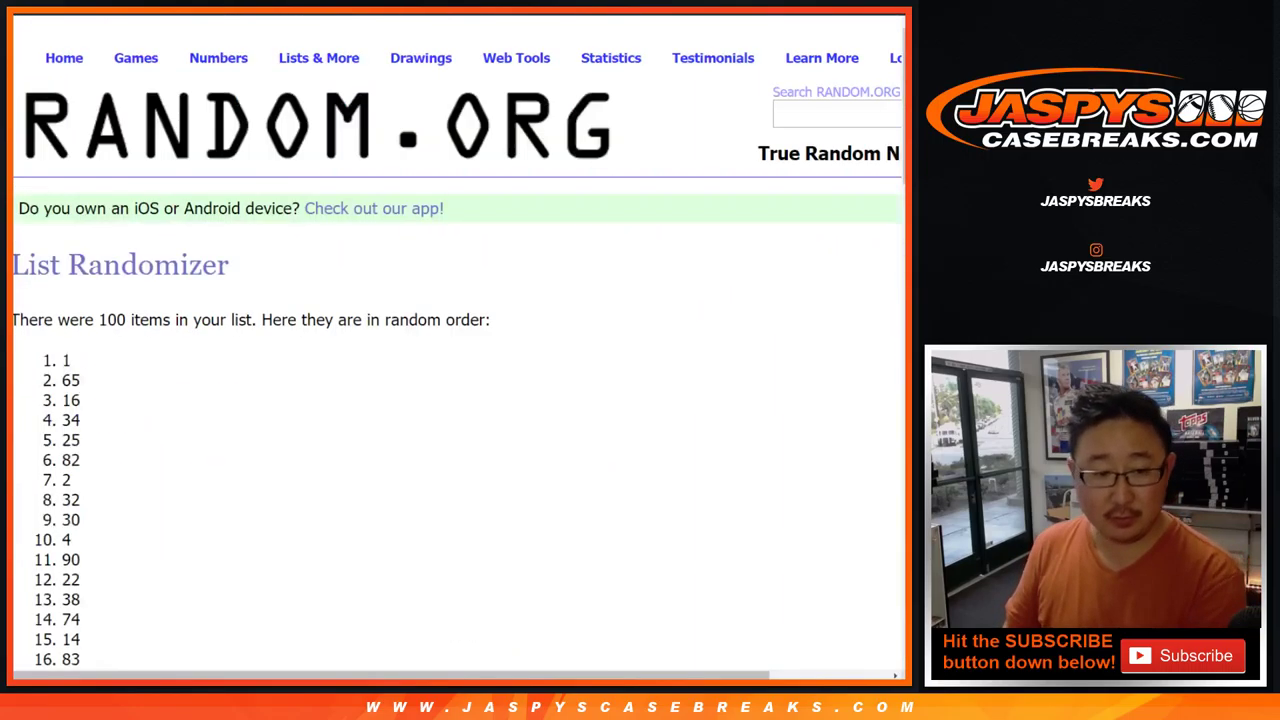
pyautogui.scroll(-20, 64, 511)
pyautogui.click(48, 511)
pyautogui.scroll(-15, 456, 350)
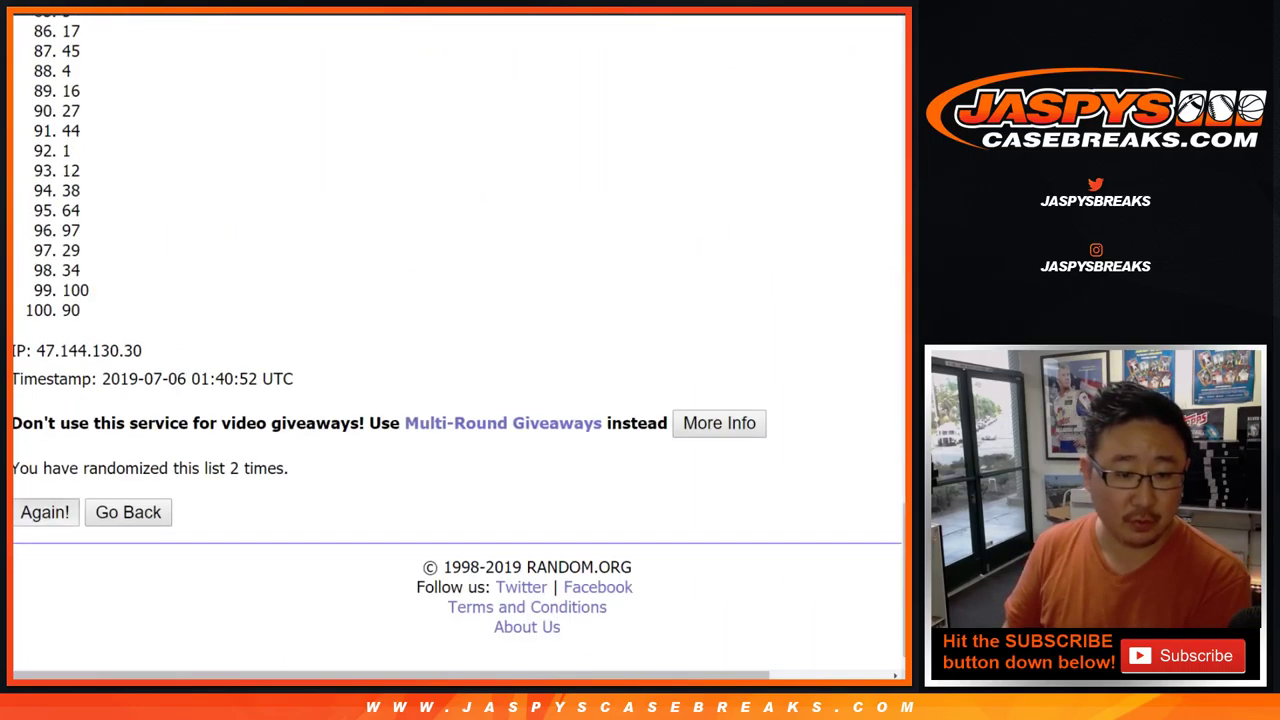
pyautogui.click(45, 512)
pyautogui.scroll(-15, 456, 350)
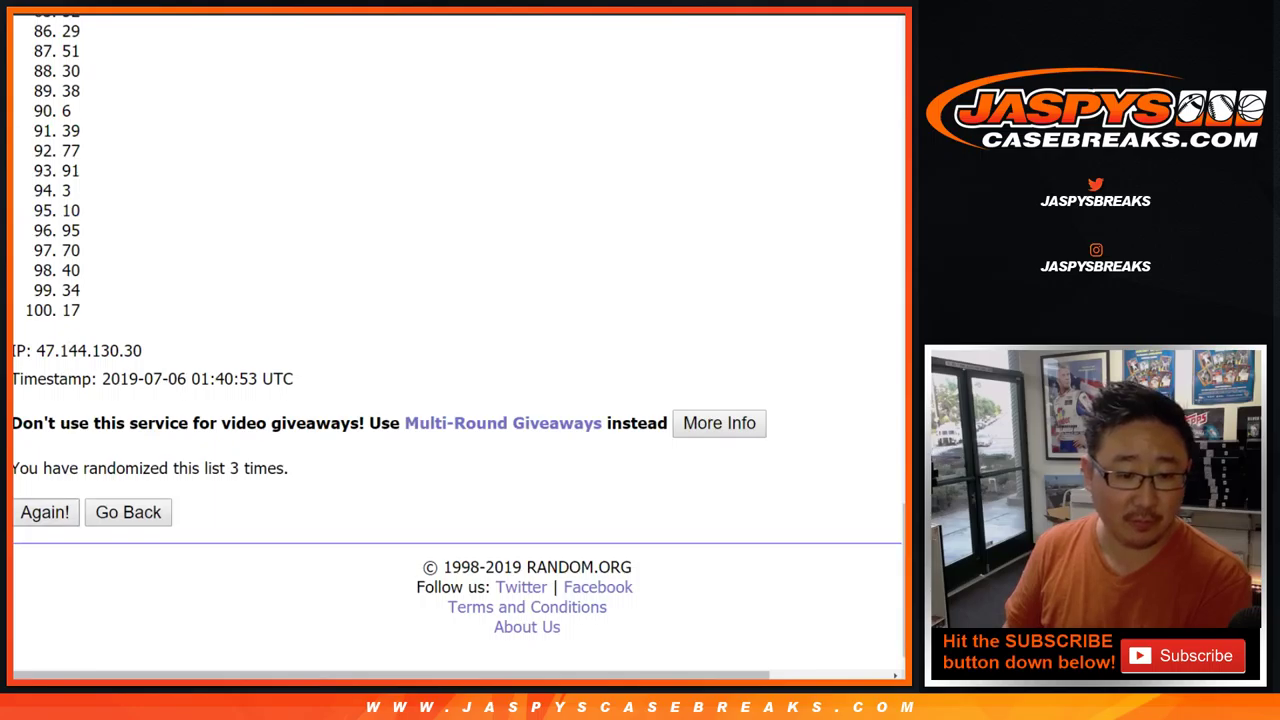
pyautogui.click(45, 512)
pyautogui.click(45, 512)
pyautogui.scroll(-15, 456, 350)
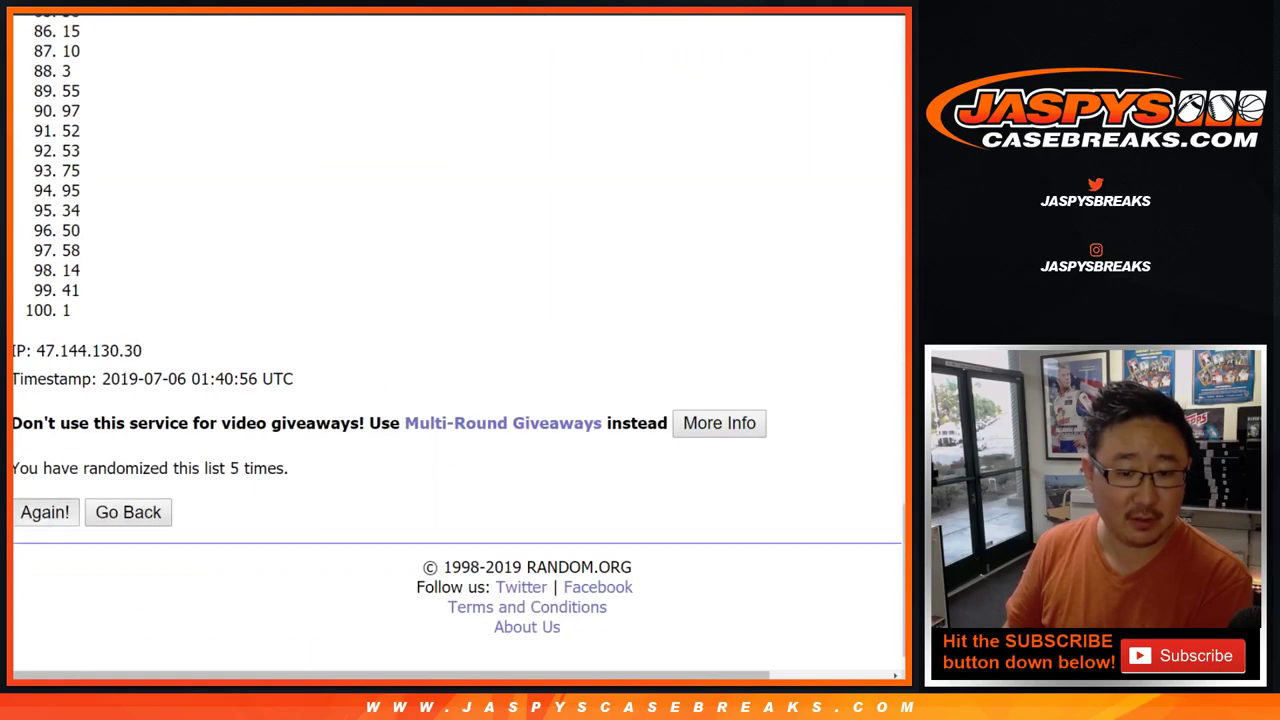
pyautogui.click(45, 512)
pyautogui.scroll(-15, 45, 512)
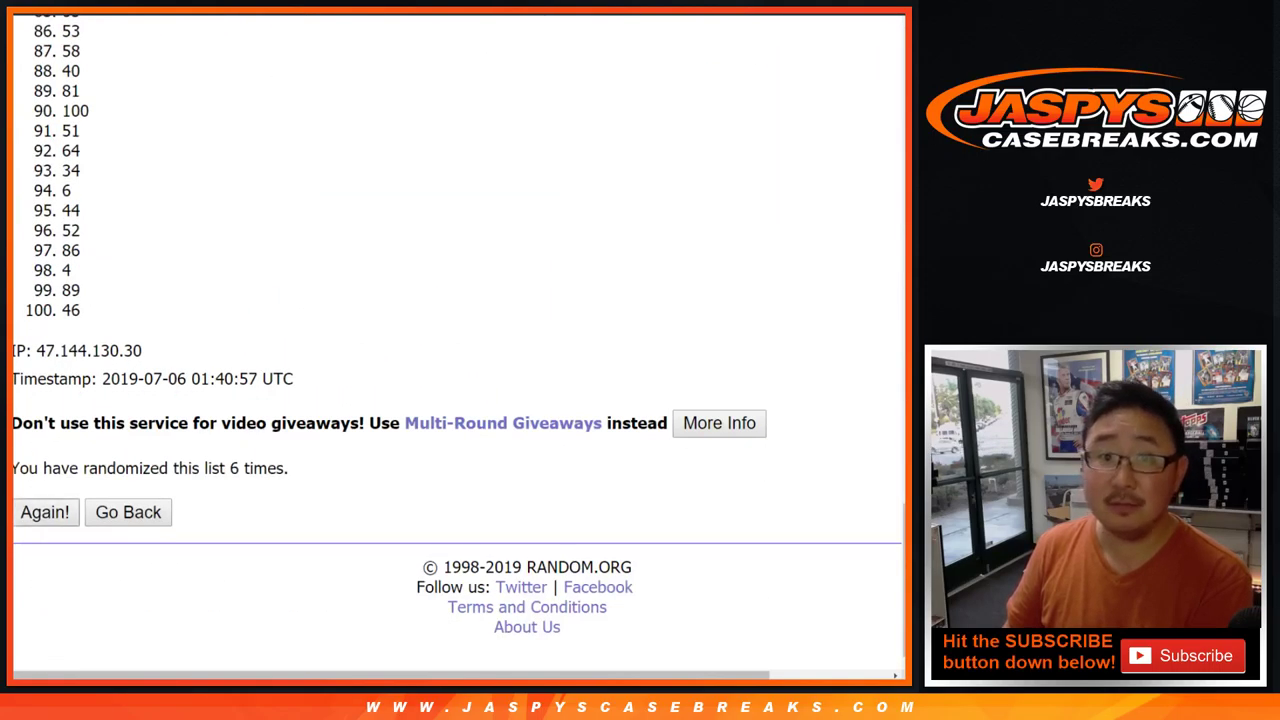
pyautogui.click(45, 512)
pyautogui.scroll(-15, 45, 512)
pyautogui.click(45, 512)
pyautogui.scroll(-15, 45, 512)
# Copy all 100 randomized numbers into column B of the Google Sheets spreadsheet, starting at B1 beside the names
pyautogui.scroll(15, 45, 512)
pyautogui.moveTo(62, 360); pyautogui.dragTo(80, 312)
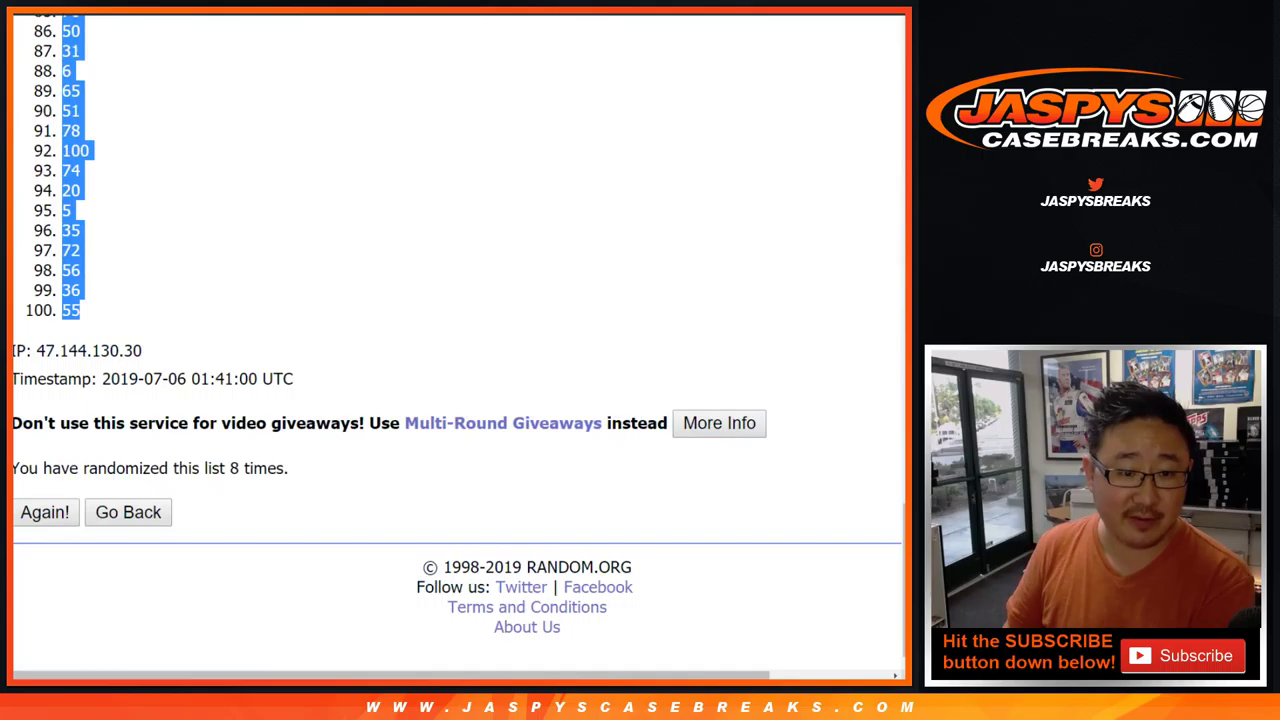
pyautogui.hotkey('ctrl', 'Tab')
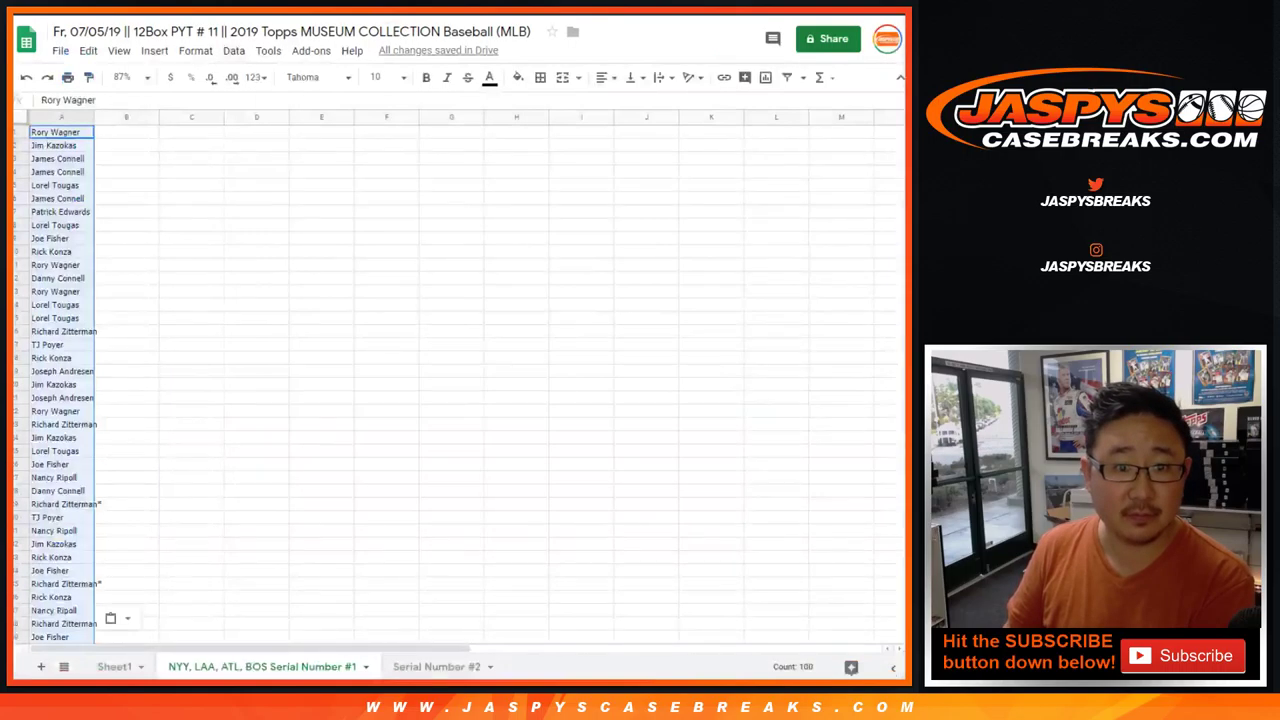
pyautogui.click(118, 132)
pyautogui.rightClick(112, 132)
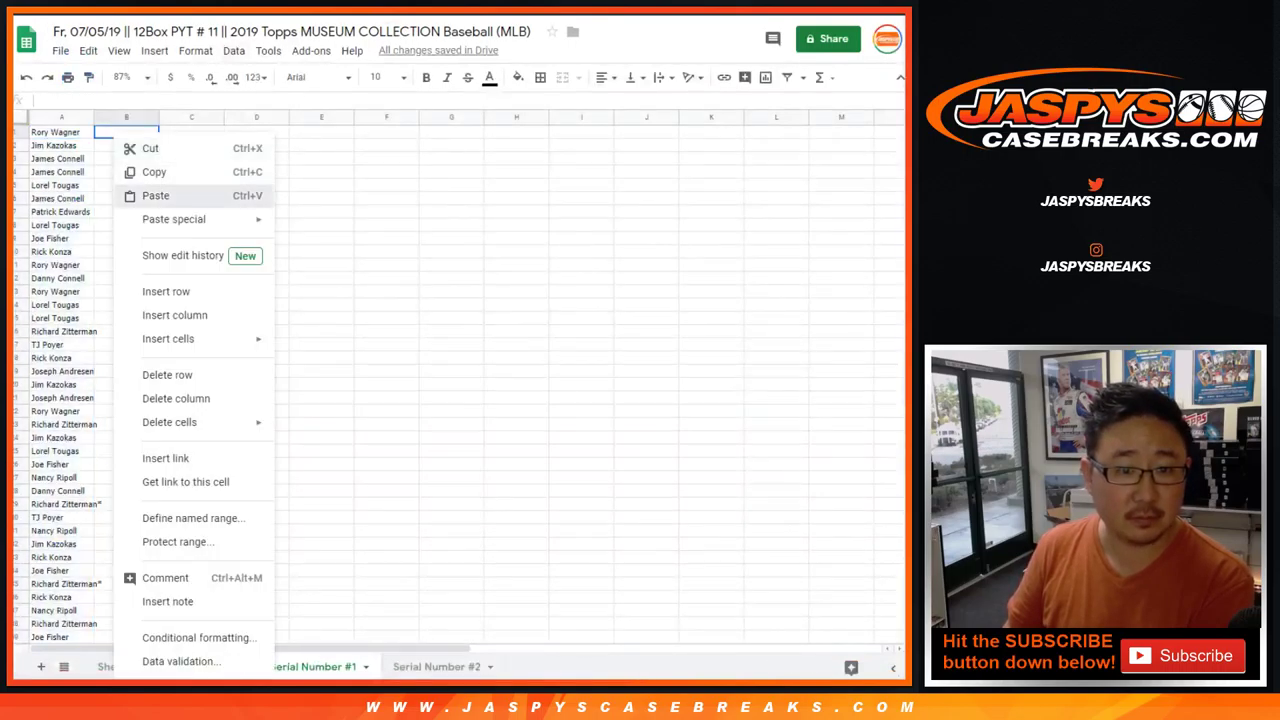
pyautogui.click(165, 197)
# Format the whole sheet in Helvetica Neue at size 18 and fit the column widths to their contents
pyautogui.click(20, 117)
pyautogui.click(318, 77)
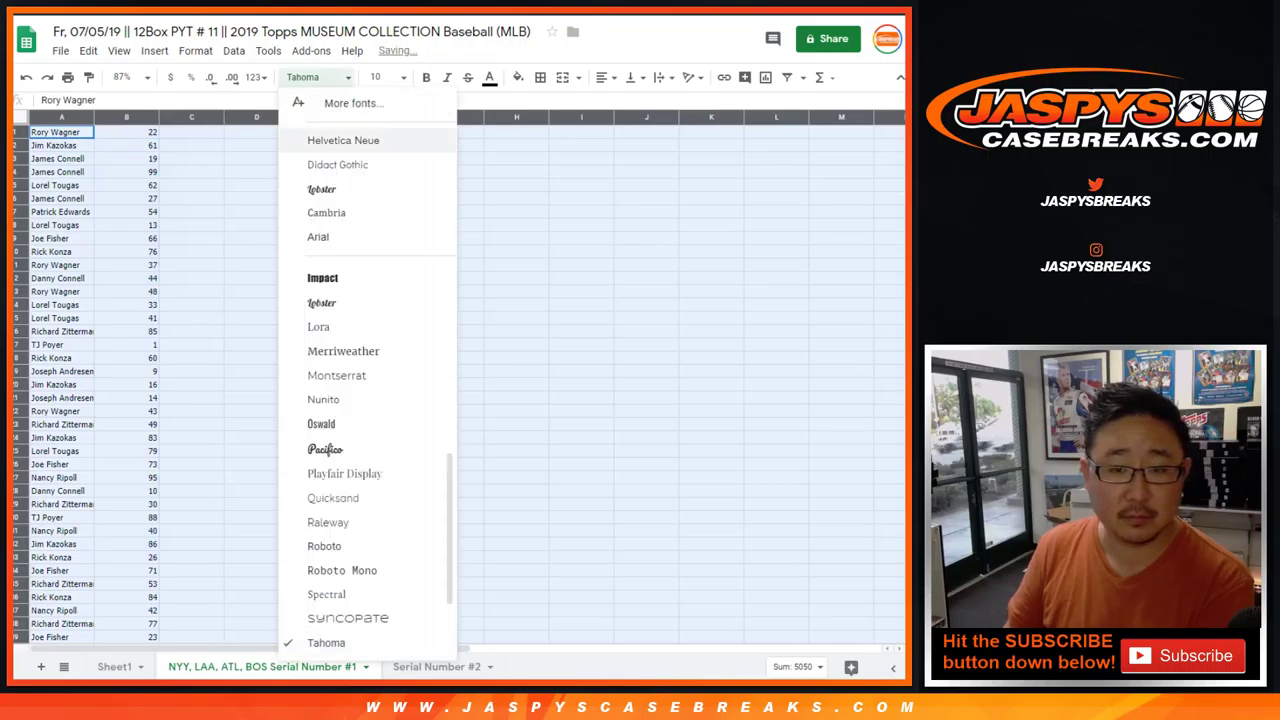
pyautogui.click(343, 140)
pyautogui.click(378, 77)
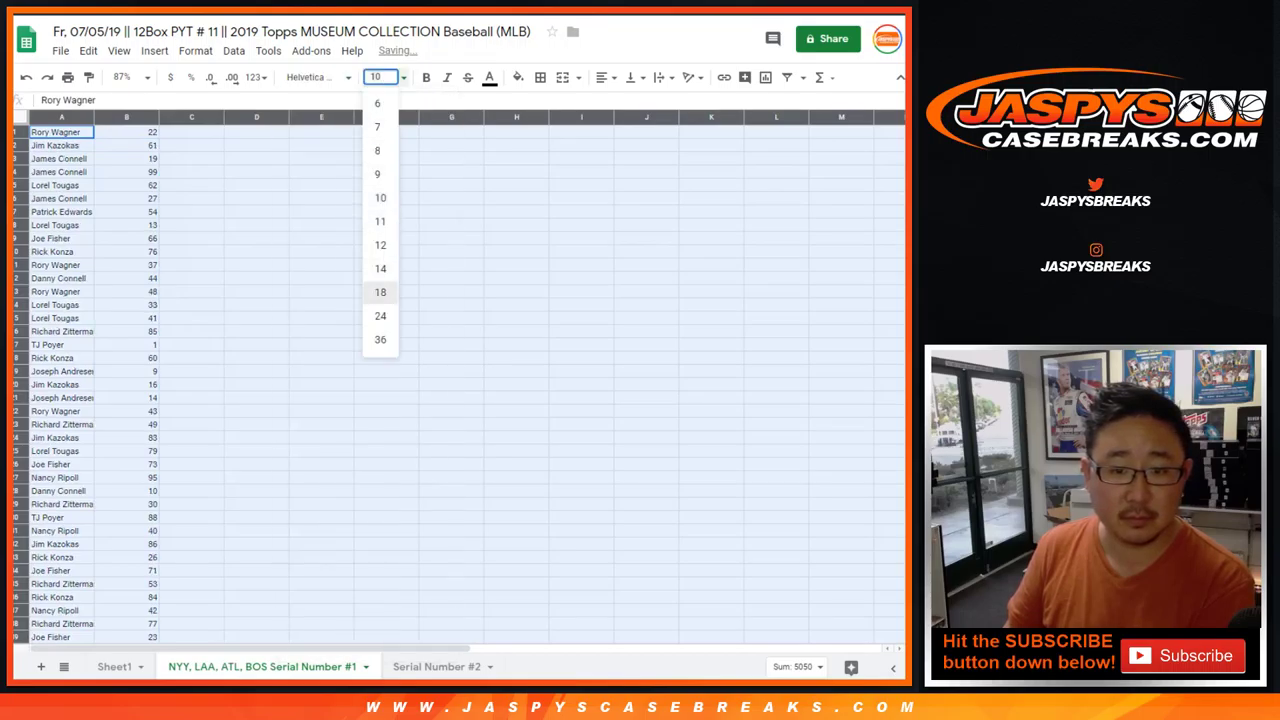
pyautogui.click(381, 292)
pyautogui.doubleClick(94, 117)
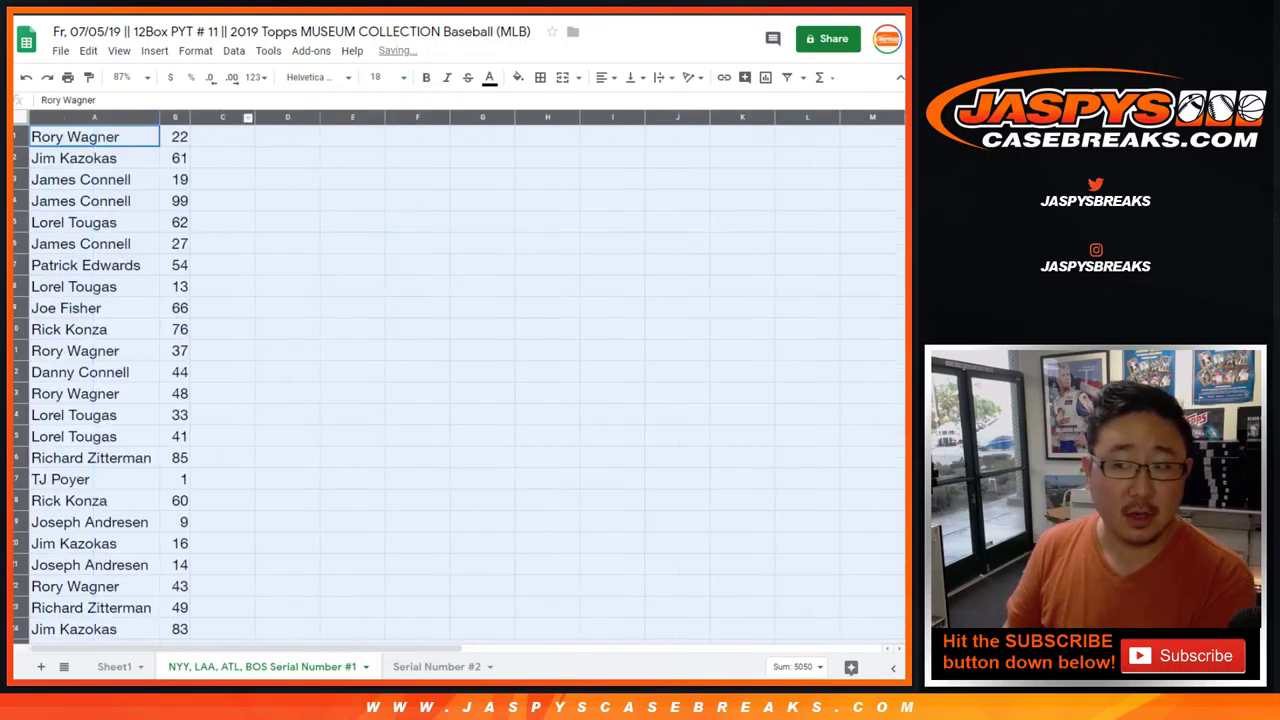
# Review all 100 name and serial number pairings in columns A and B down to the final row
pyautogui.click(94, 137)
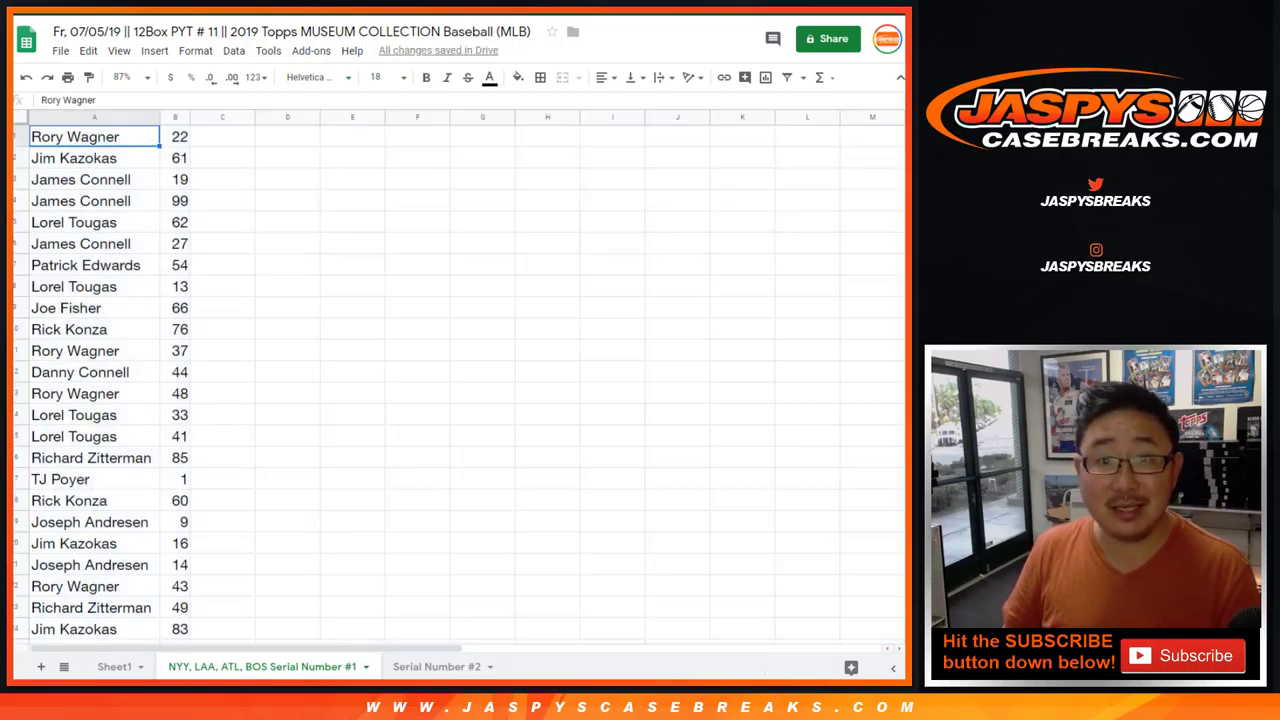
pyautogui.scroll(-3, 459, 382)
pyautogui.scroll(-10, 460, 380)
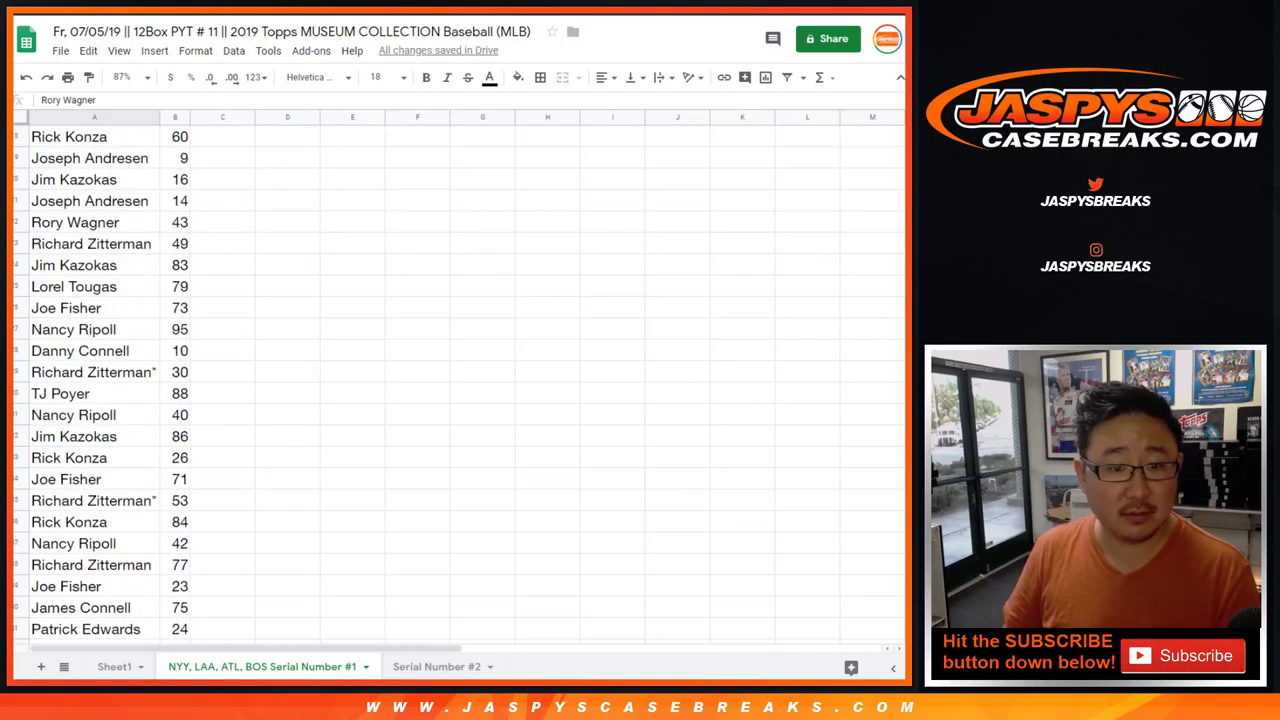
pyautogui.scroll(-16, 460, 380)
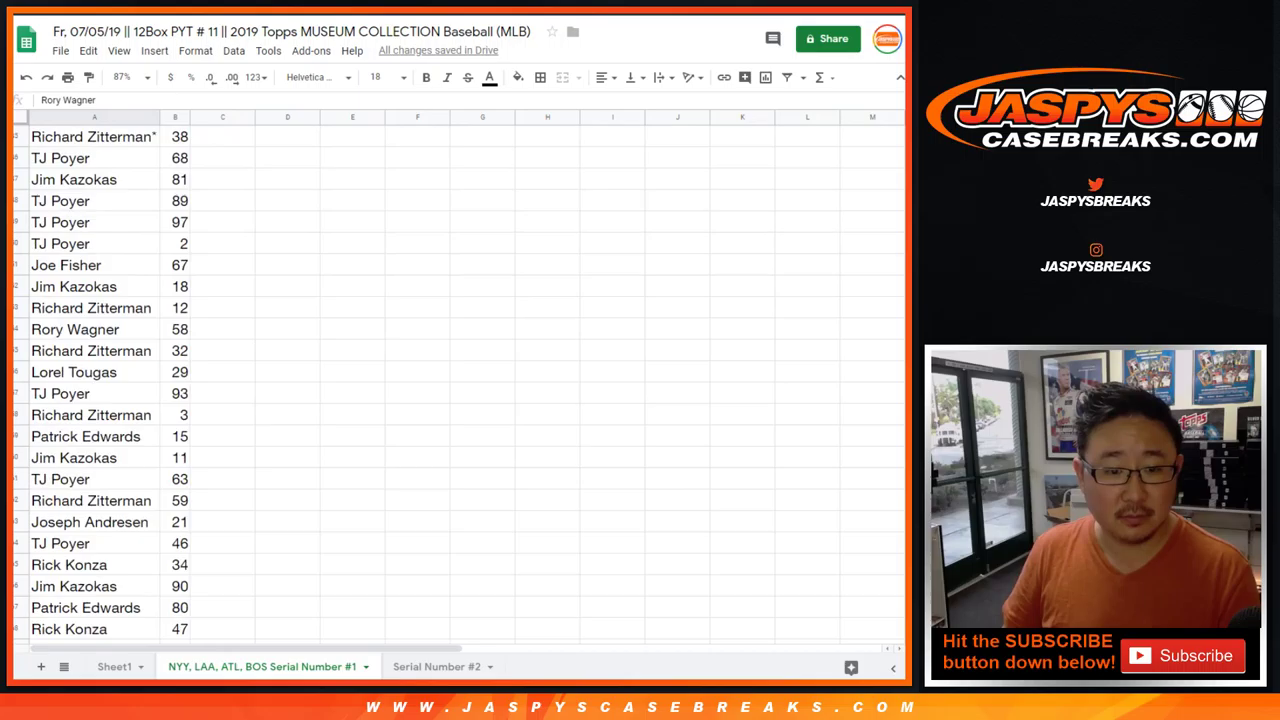
pyautogui.scroll(-9, 460, 380)
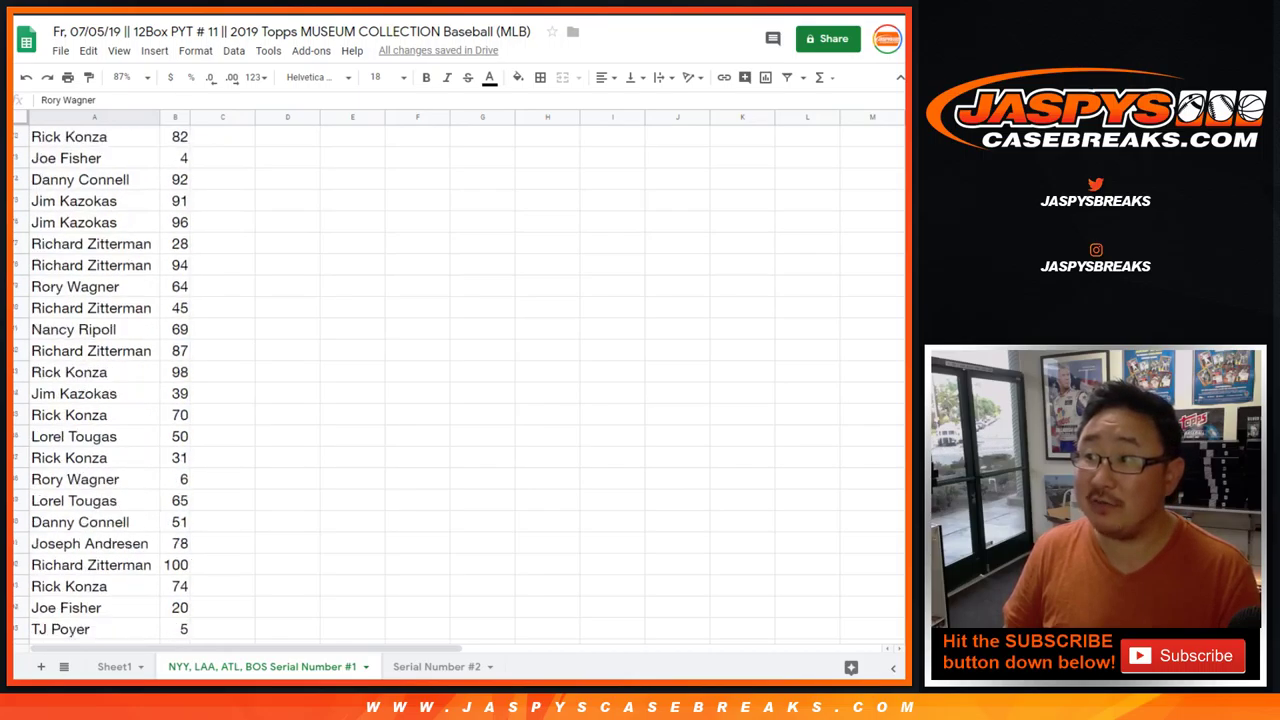
pyautogui.scroll(-4, 460, 380)
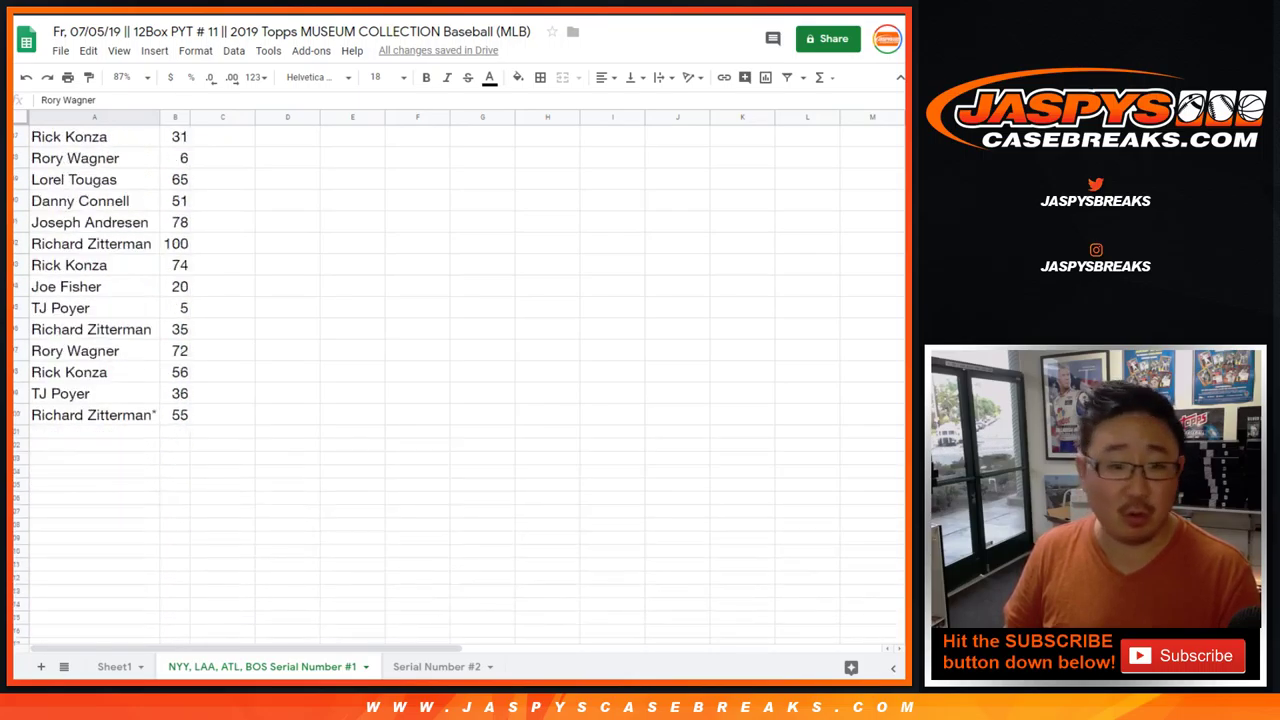
# Sort the sheet by column A in A → Z order so each participant's serial numbers are grouped together
pyautogui.click(94, 287)
pyautogui.hotkey('ctrl', 'Home')
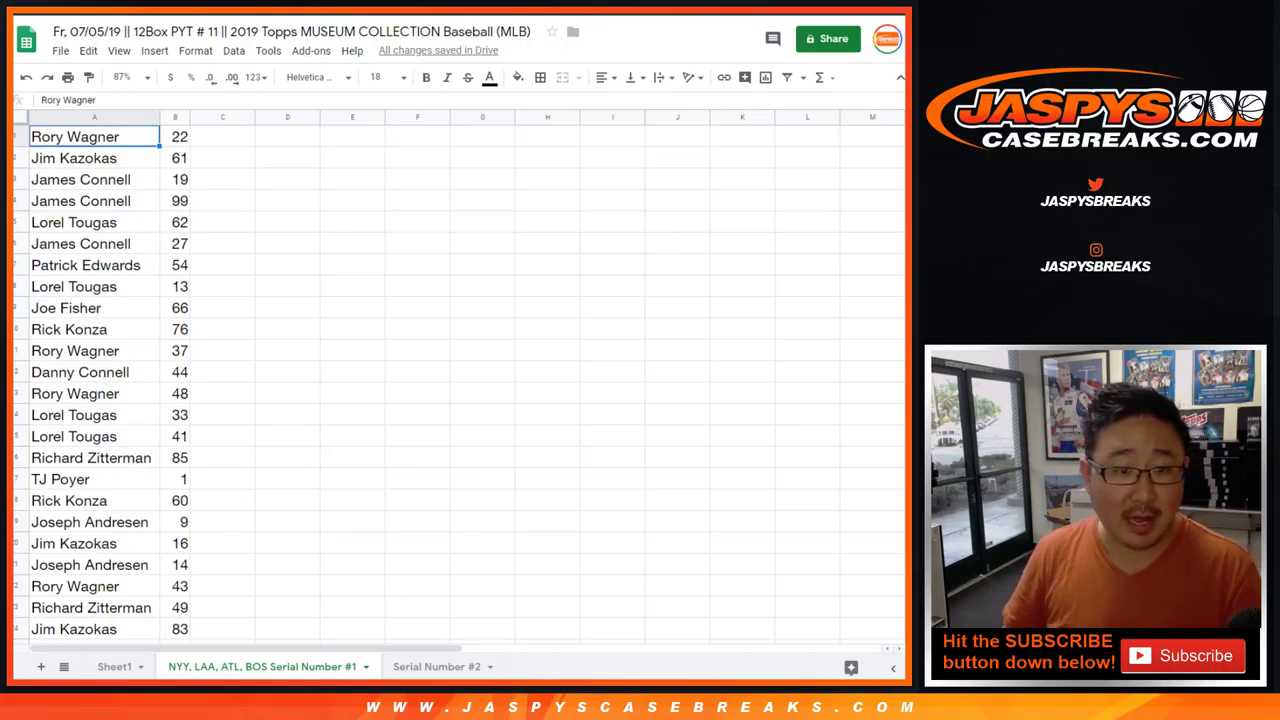
pyautogui.hotkey('ctrl', 'space')
pyautogui.click(234, 51)
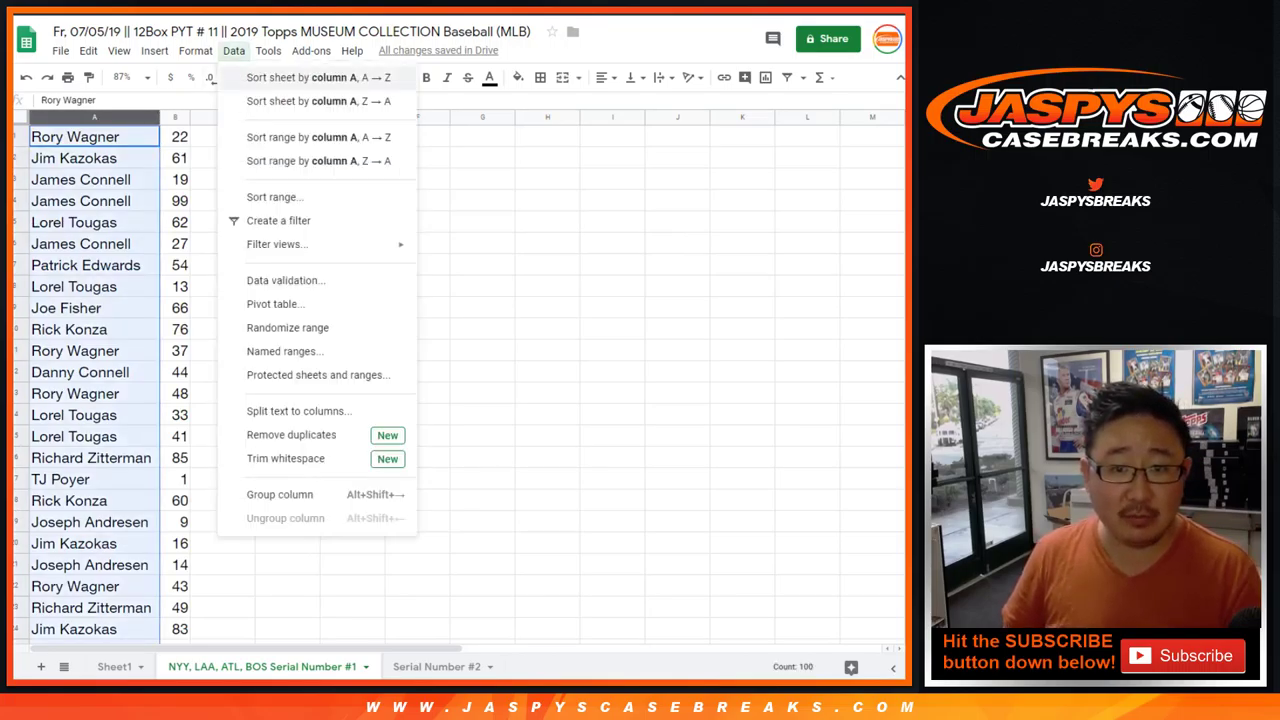
pyautogui.click(318, 78)
# Highlight each participant's names and serial numbers block by block in rows 1 to 28 to review them
pyautogui.moveTo(94, 137); pyautogui.dragTo(175, 201)
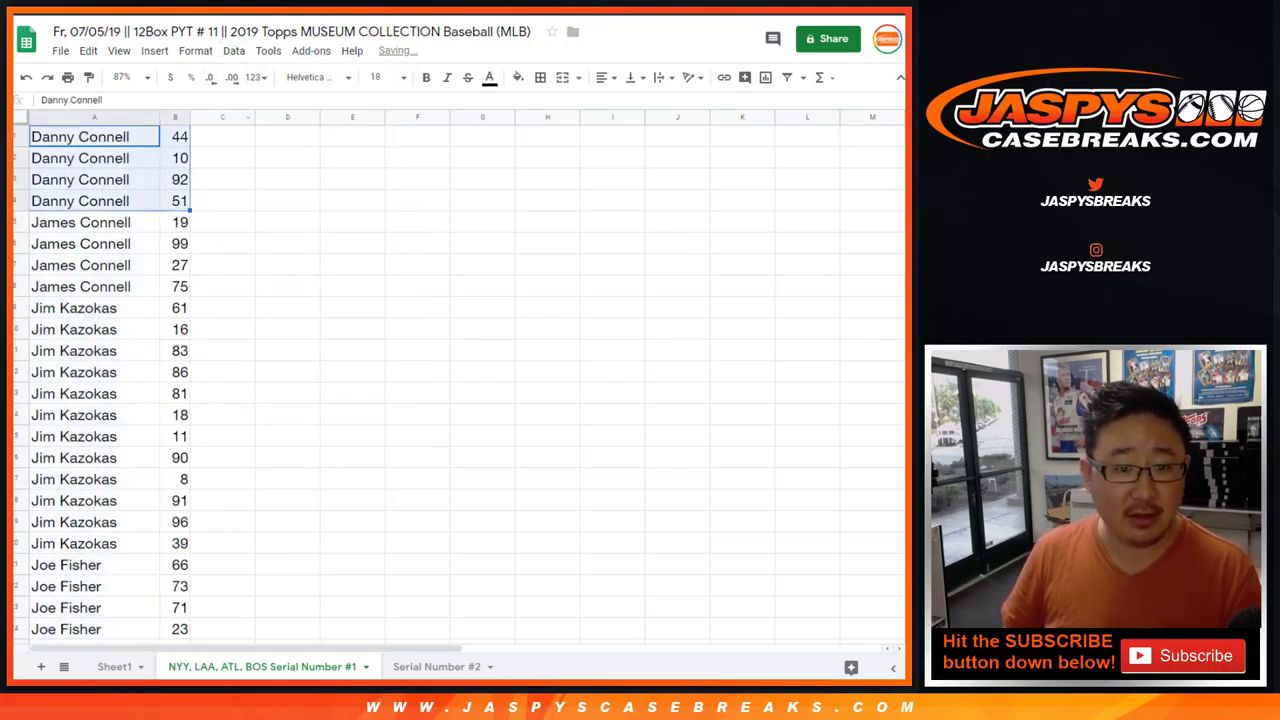
pyautogui.click(94, 222)
pyautogui.moveTo(94, 222); pyautogui.dragTo(175, 287)
pyautogui.moveTo(94, 308); pyautogui.dragTo(177, 544)
pyautogui.scroll(-1, 177, 544)
pyautogui.scroll(-1, 450, 380)
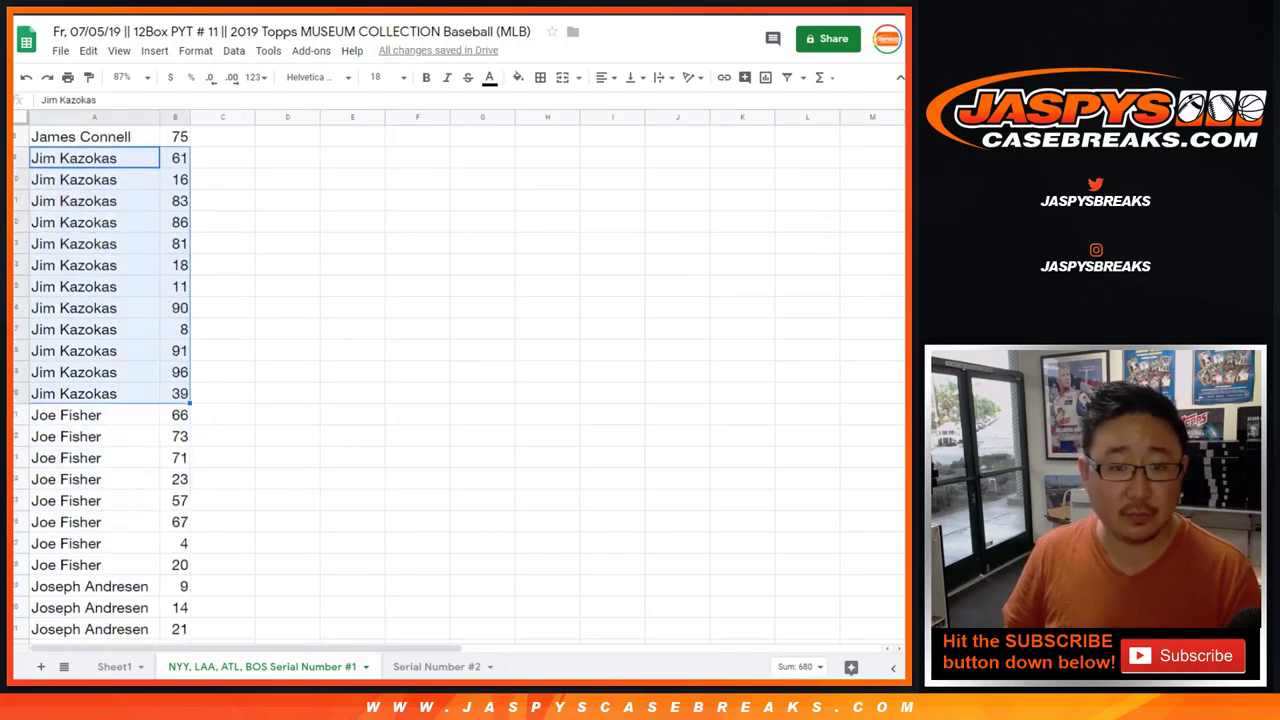
pyautogui.click(94, 415)
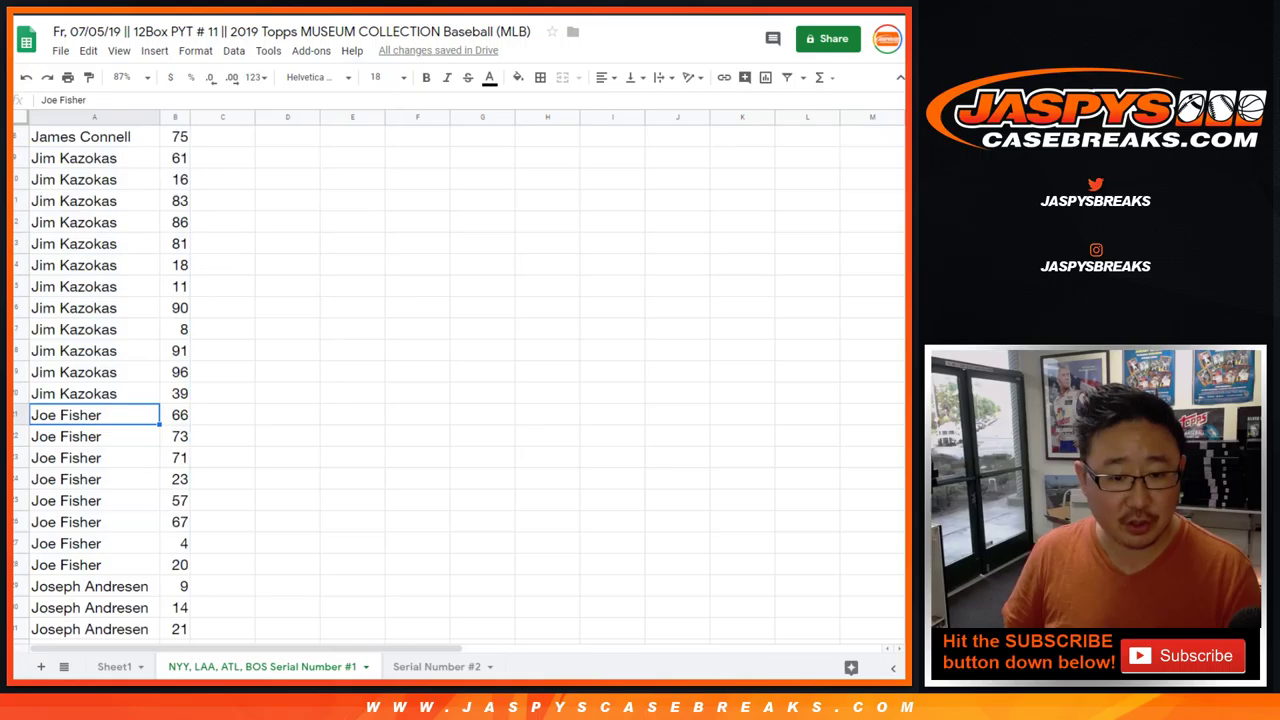
pyautogui.keyDown('shift'); pyautogui.click(175, 565); pyautogui.keyUp('shift')
# Highlight the four participants' blocks of names and serial numbers in rows 29 to 48 to review them
pyautogui.scroll(-3, 175, 565)
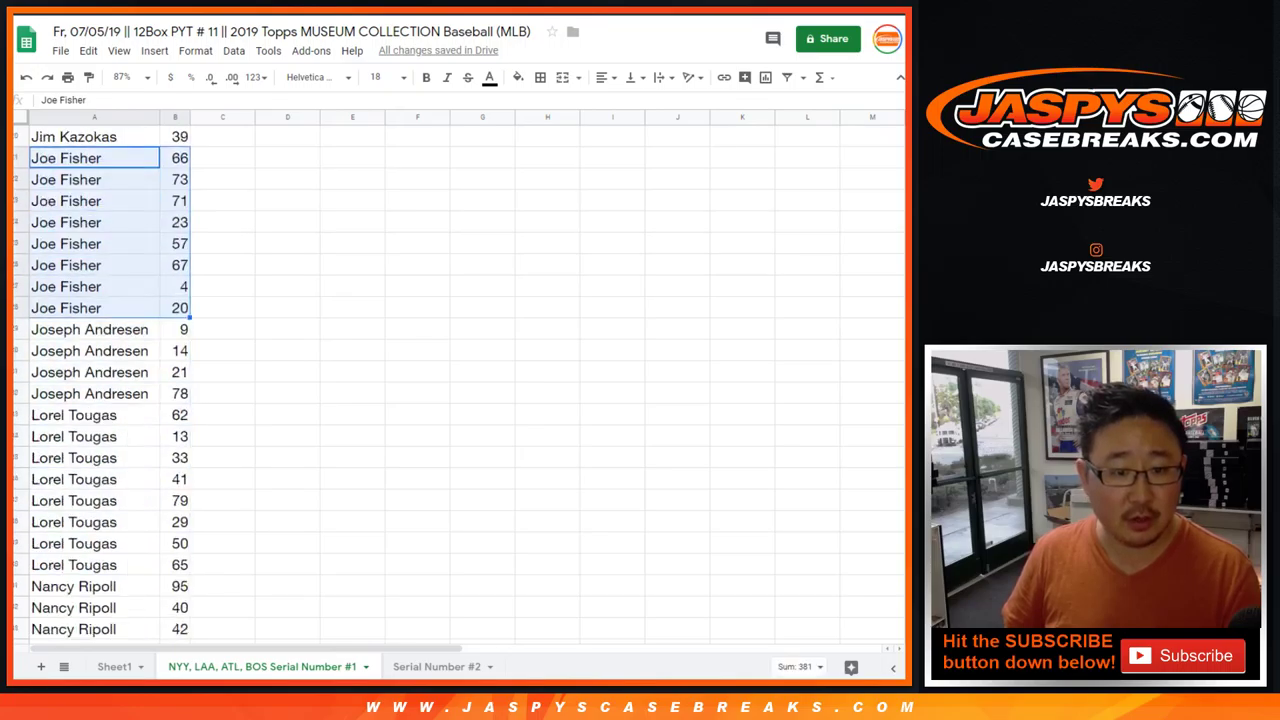
pyautogui.moveTo(94, 329); pyautogui.dragTo(176, 394)
pyautogui.moveTo(94, 415); pyautogui.dragTo(175, 565)
pyautogui.scroll(-3, 175, 565)
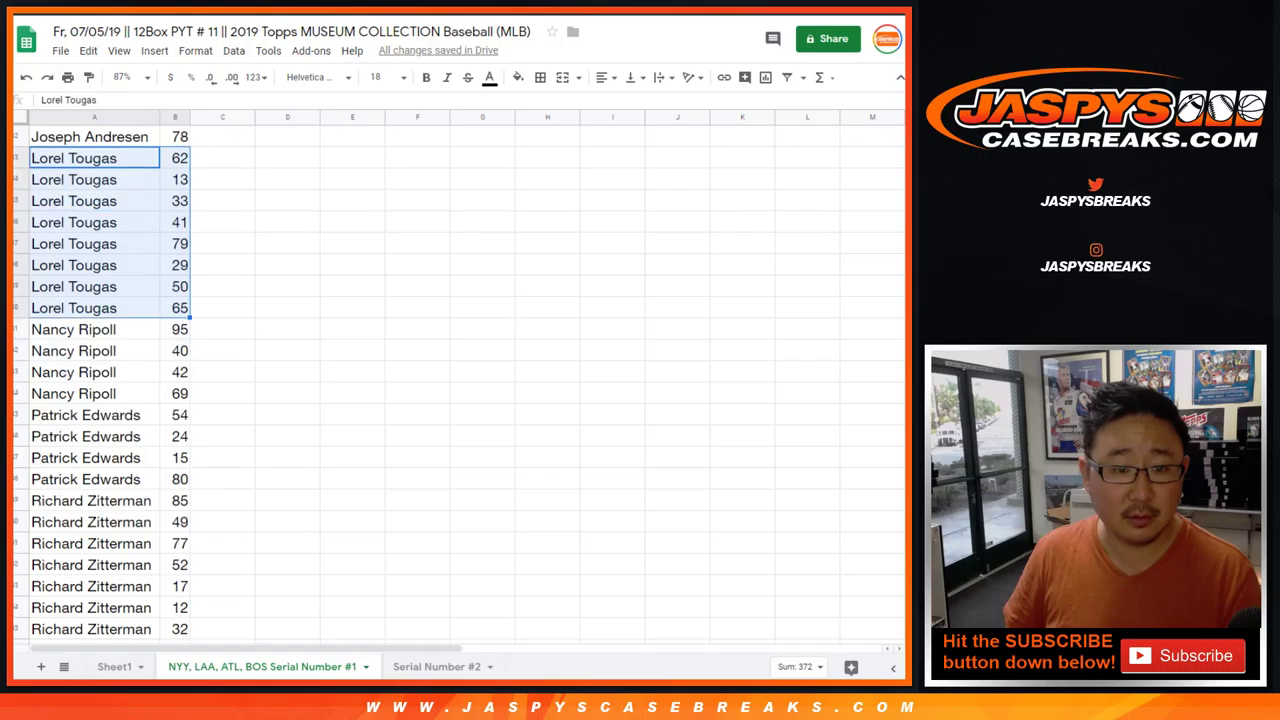
pyautogui.moveTo(94, 329); pyautogui.dragTo(176, 394)
pyautogui.moveTo(94, 415); pyautogui.dragTo(176, 479)
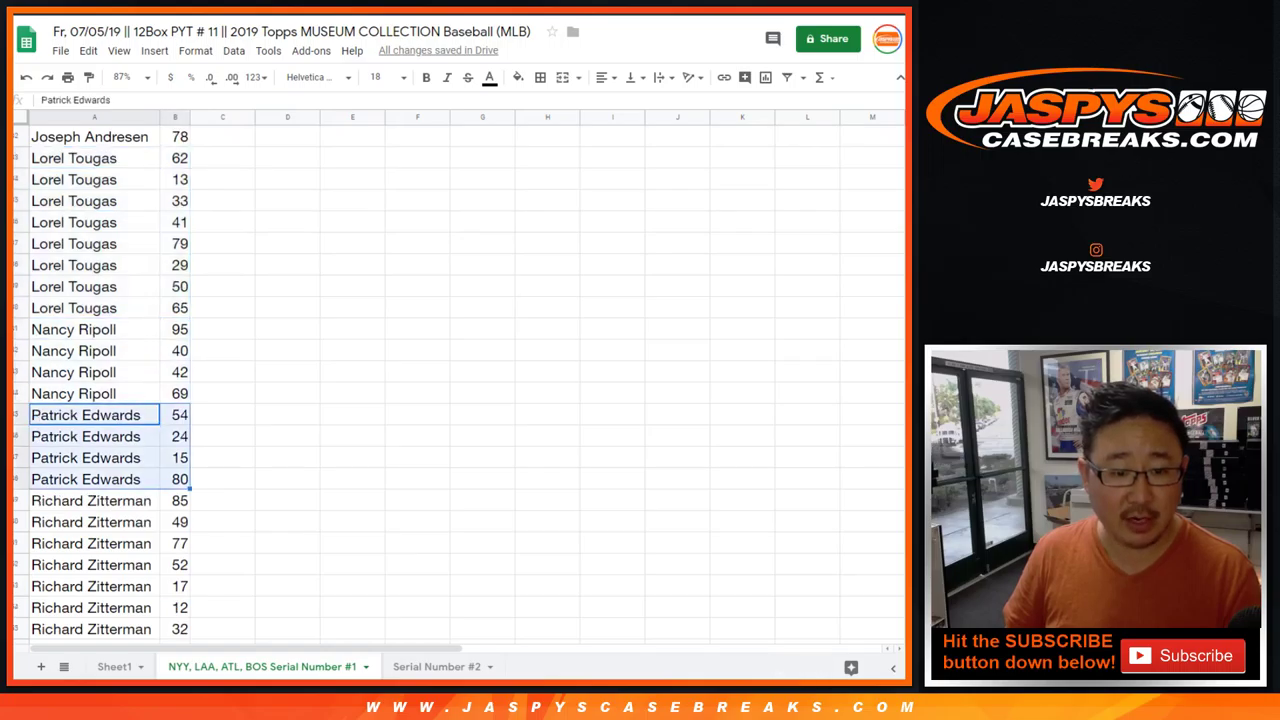
# Highlight the two large participant blocks in rows 49 to 68 and 69 to 80 to review their serial numbers
pyautogui.scroll(-3, 450, 380)
pyautogui.click(94, 287)
pyautogui.scroll(-2, 94, 287)
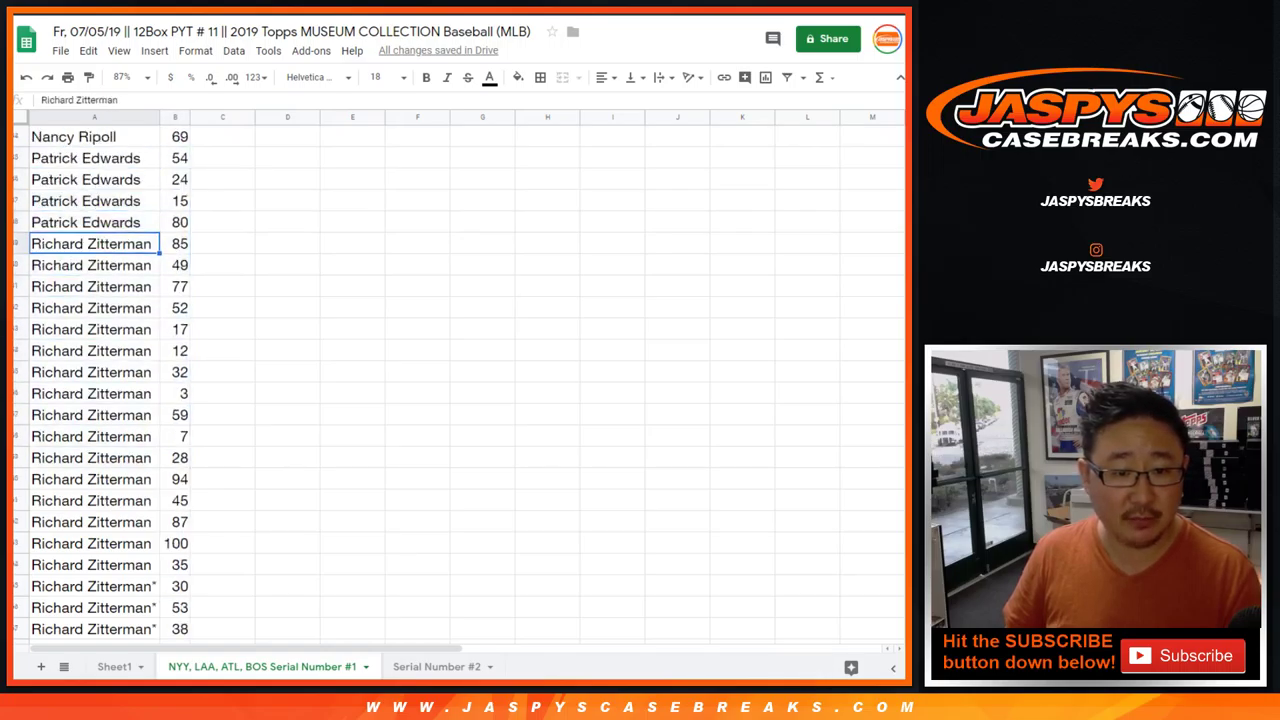
pyautogui.keyDown('shift'); pyautogui.click(180, 586); pyautogui.keyUp('shift')
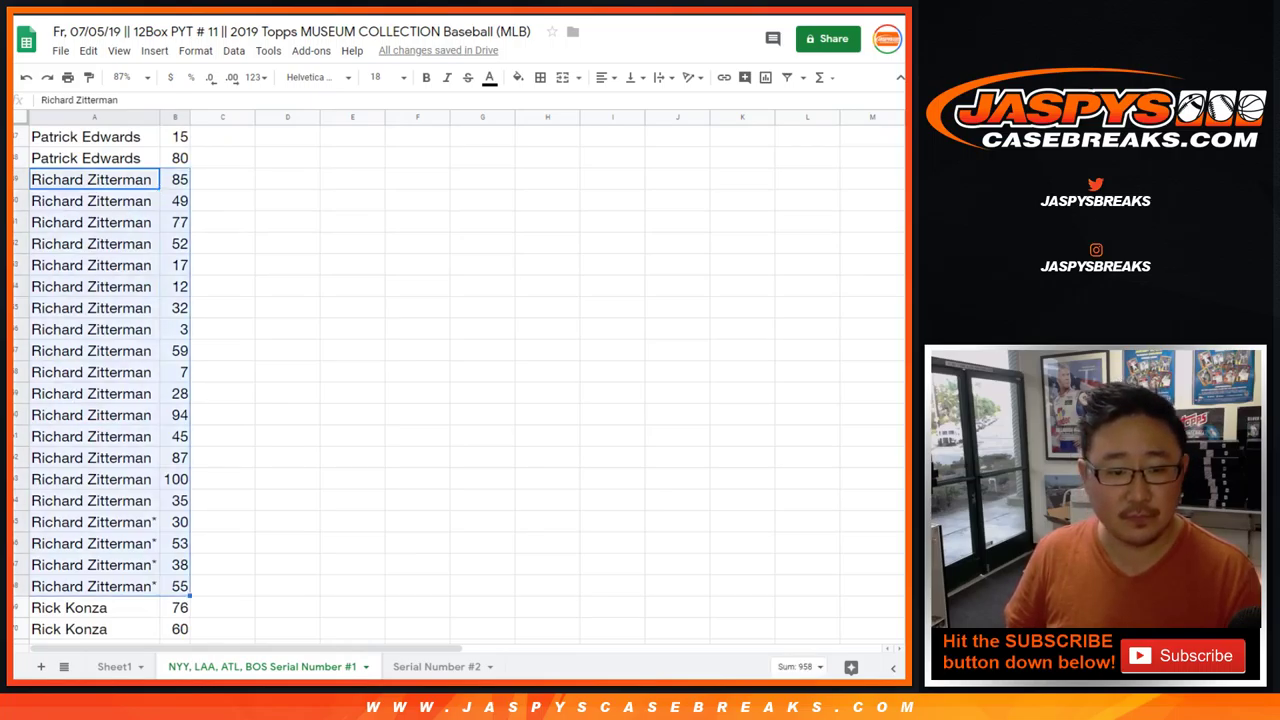
pyautogui.scroll(-5, 450, 380)
pyautogui.click(94, 244)
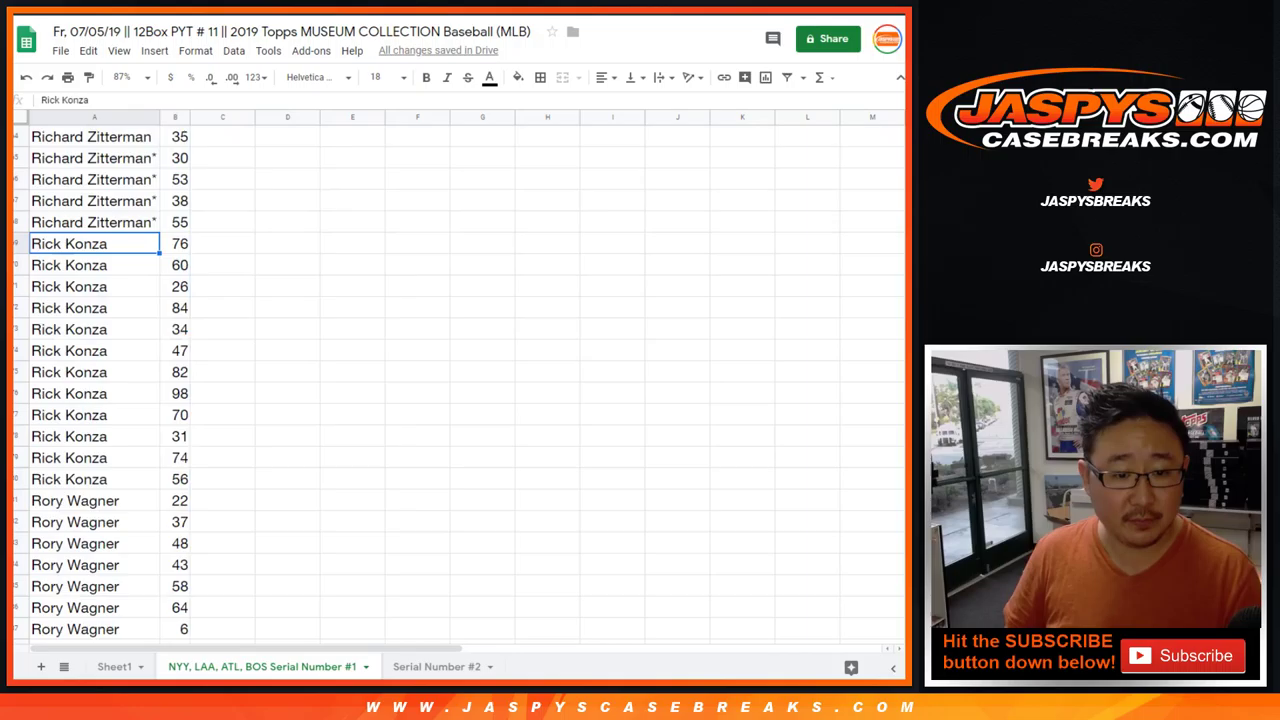
pyautogui.keyDown('shift'); pyautogui.click(180, 479); pyautogui.keyUp('shift')
# Highlight the last two participants' blocks in rows 81 to 100 for review, and return to the start of the sheet
pyautogui.scroll(-2, 180, 479)
pyautogui.click(94, 394)
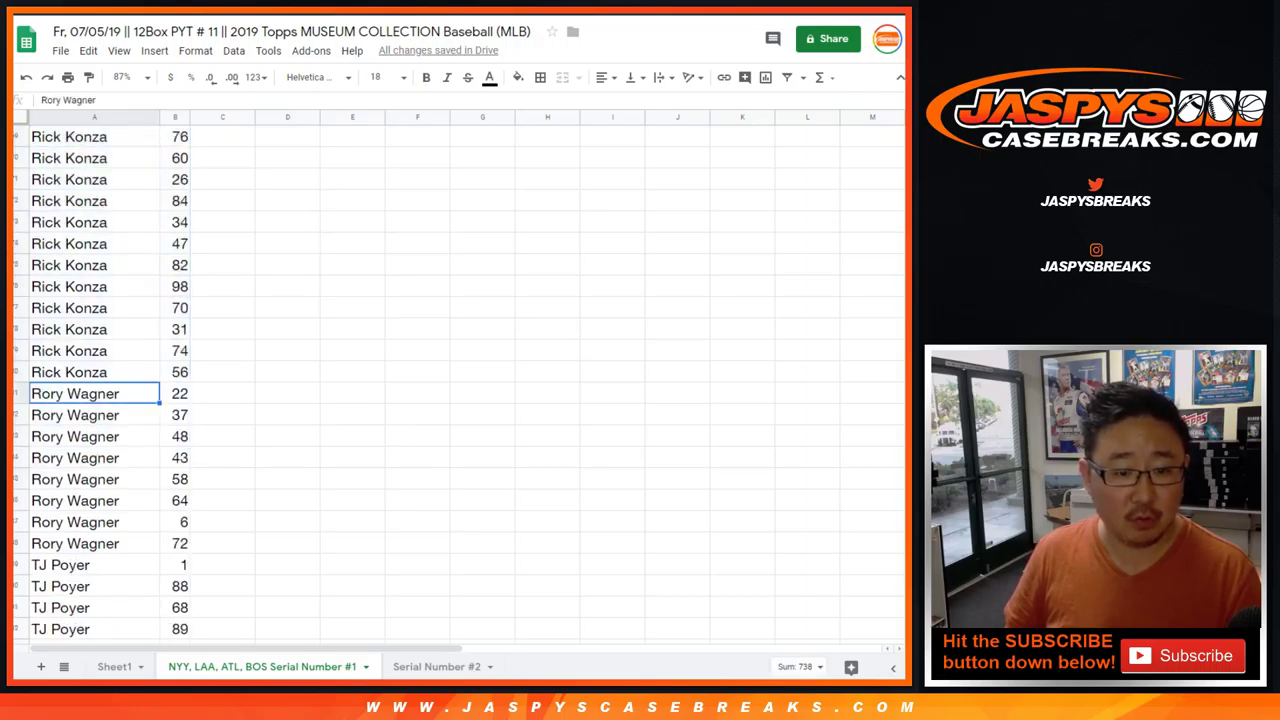
pyautogui.keyDown('shift'); pyautogui.click(180, 544); pyautogui.keyUp('shift')
pyautogui.scroll(-3, 100, 380)
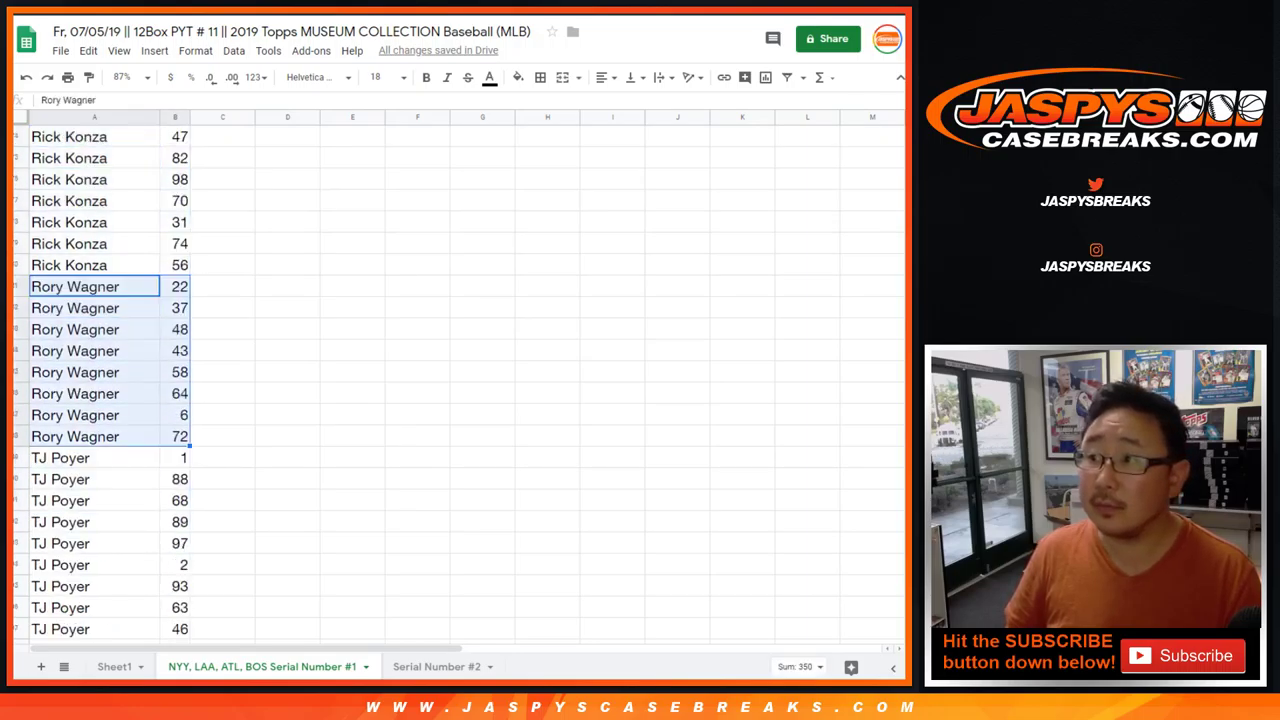
pyautogui.click(94, 351)
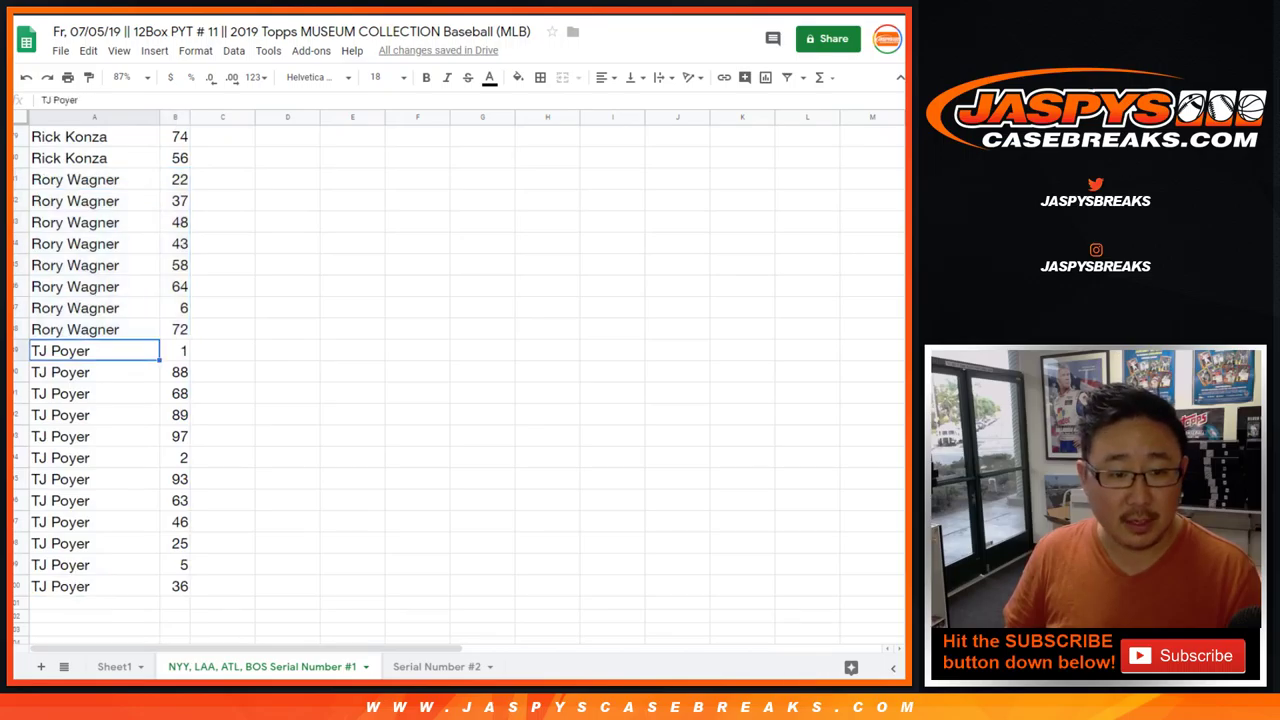
pyautogui.keyDown('shift'); pyautogui.click(180, 587); pyautogui.keyUp('shift')
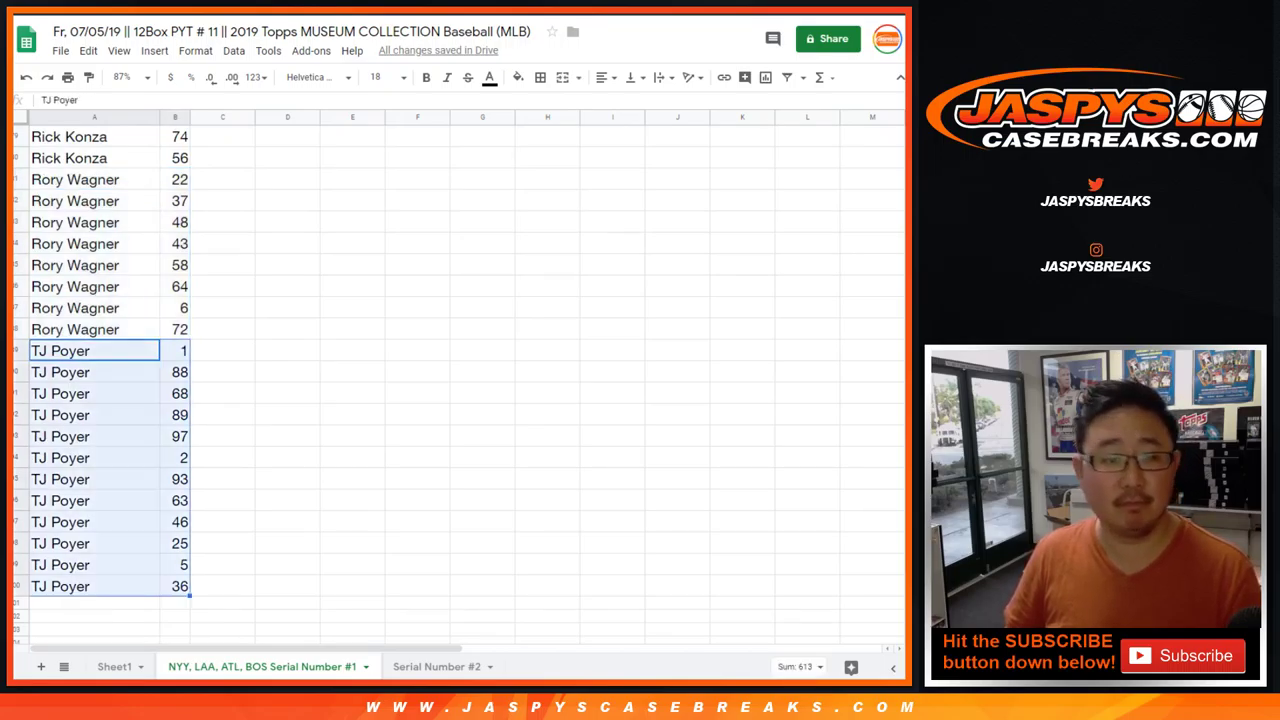
pyautogui.scroll(20, 100, 380)
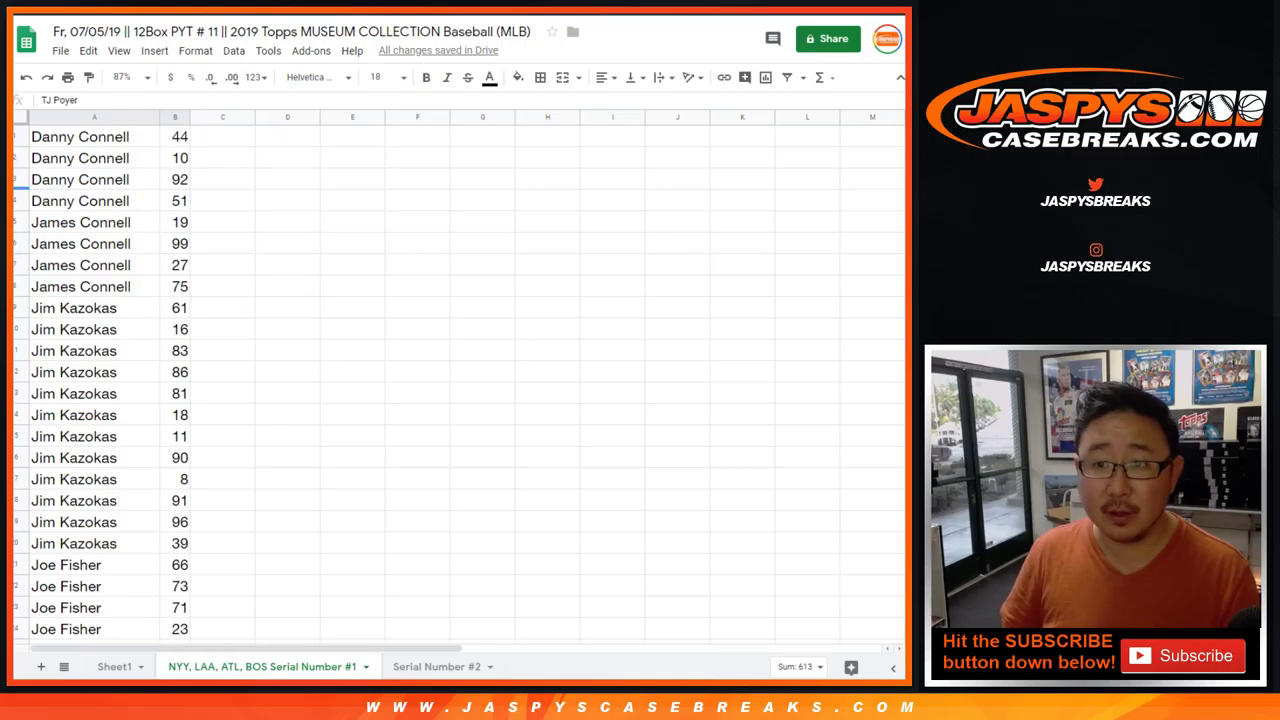
# Paste the list of 25 participant names into the RANDOM.ORG list randomizer and roll 2 virtual dice in the Dice Roller
pyautogui.hotkey('ctrl', 'Tab')
pyautogui.hotkey('ctrl', 'v')
pyautogui.scroll(-3, 450, 400)
pyautogui.hotkey('ctrl', 'Tab')
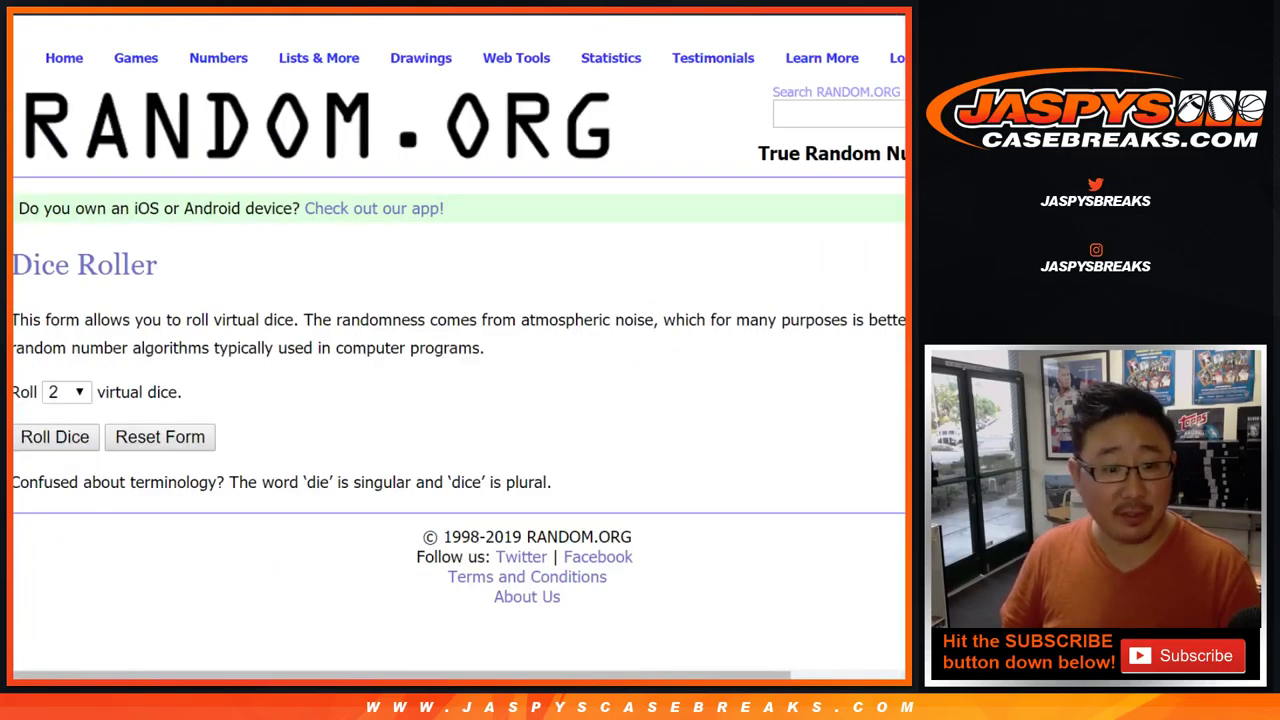
pyautogui.click(55, 437)
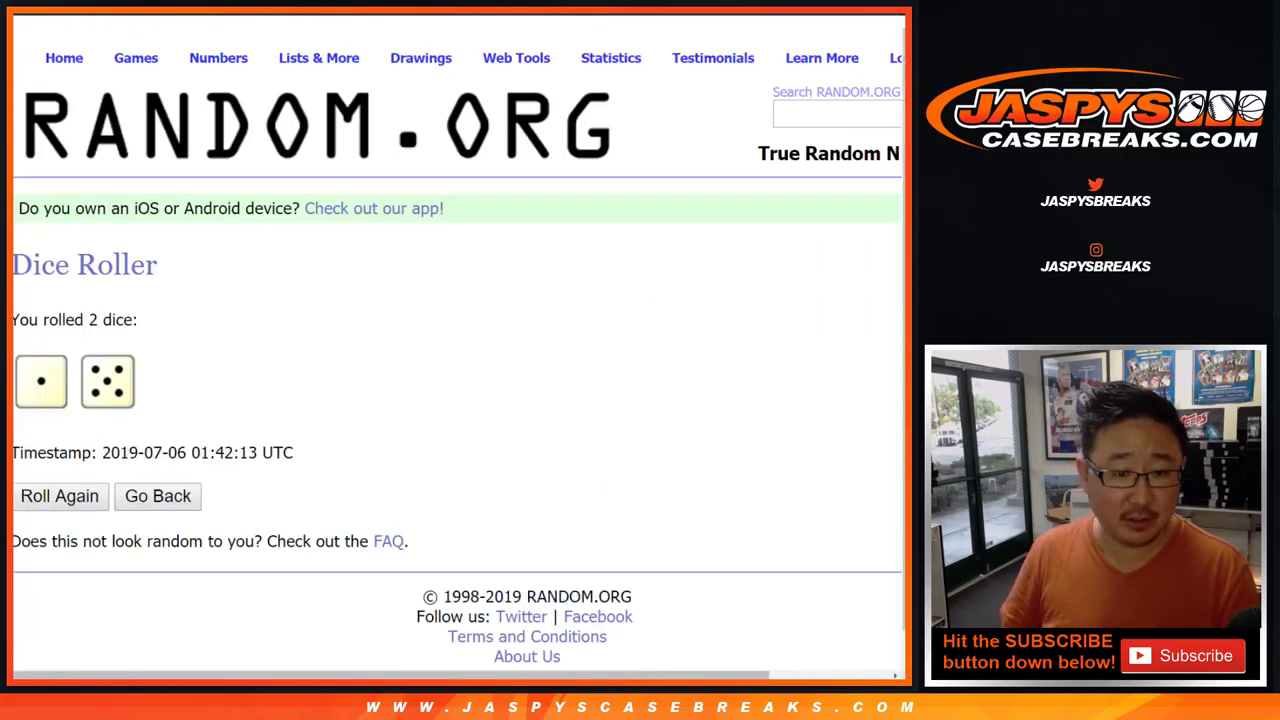
# Randomize the list of 25 names 6 times in the RANDOM.ORG list randomizer
pyautogui.hotkey('ctrl', 'shift', 'Tab')
pyautogui.scroll(-1, 450, 400)
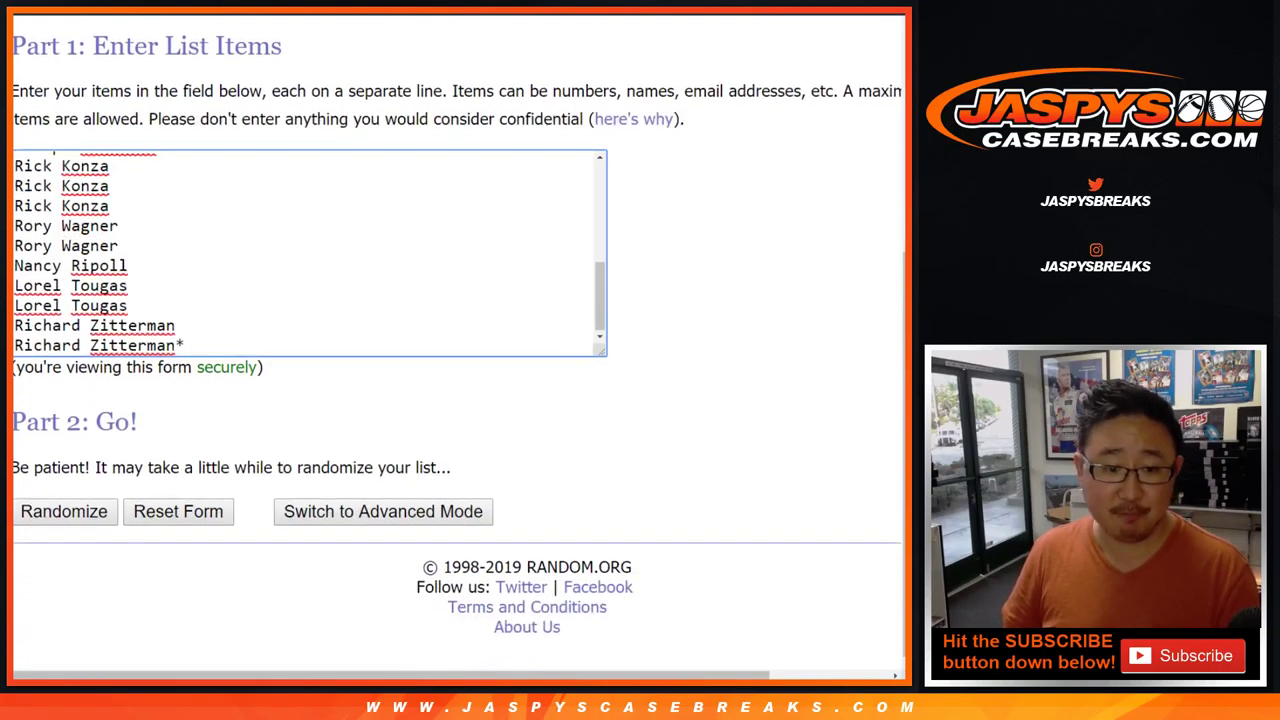
pyautogui.click(56, 512)
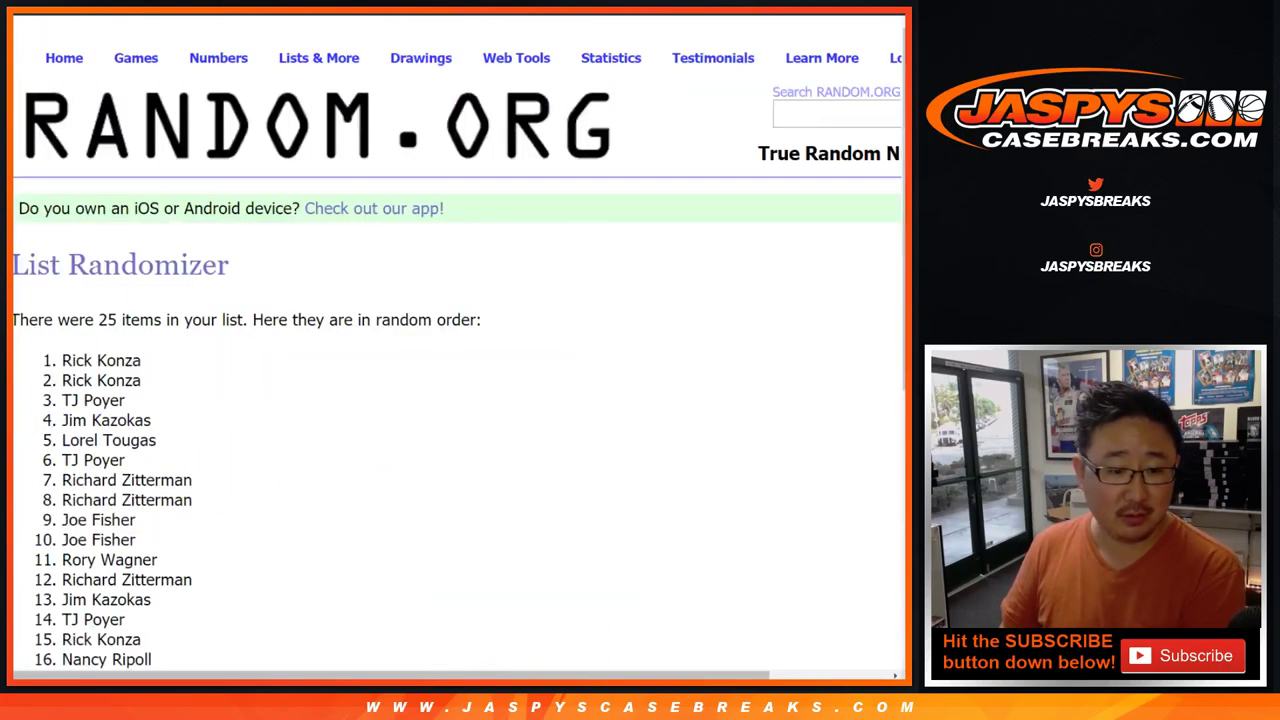
pyautogui.scroll(-5, 56, 512)
pyautogui.press('Return')
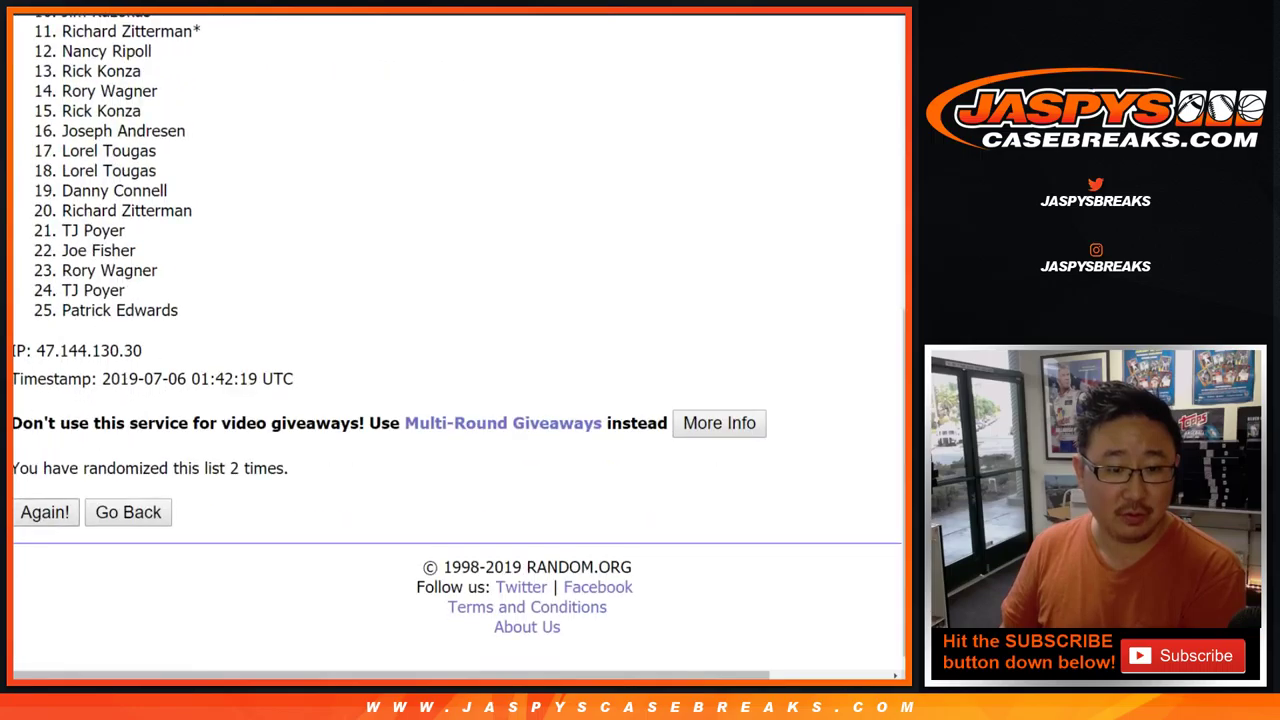
pyautogui.press('Return')
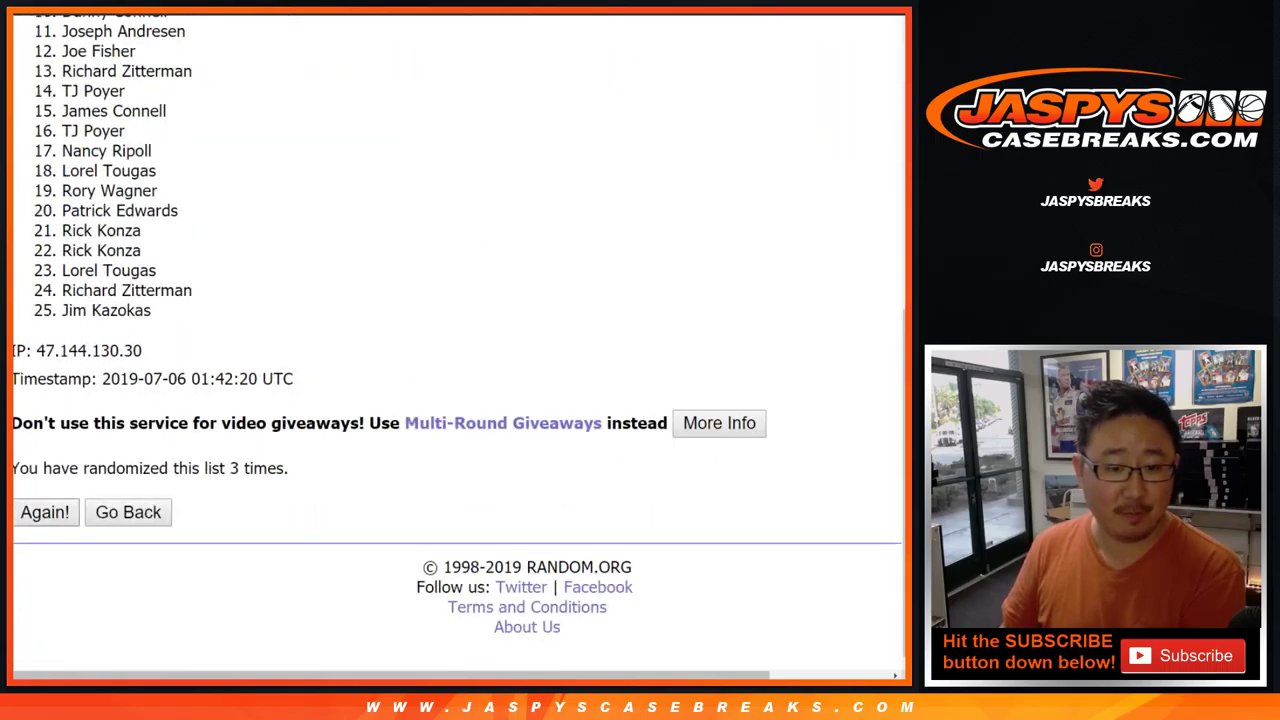
pyautogui.press('Return')
pyautogui.press('Return')
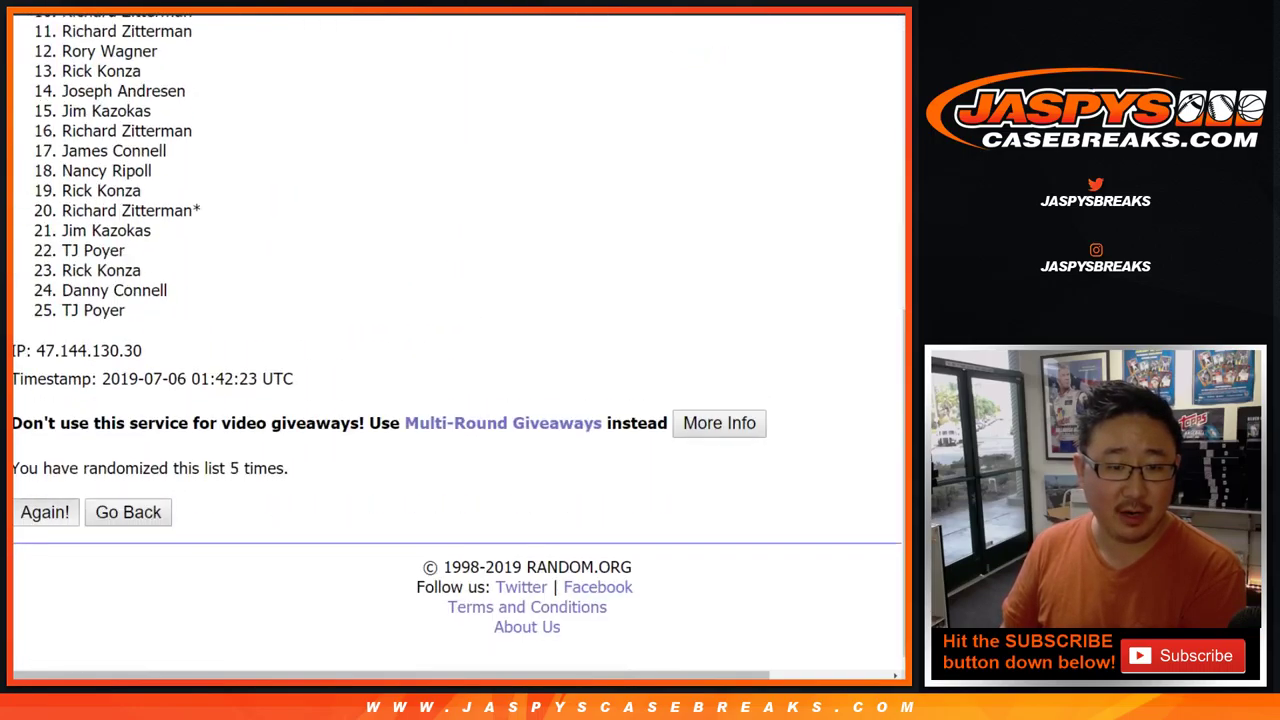
pyautogui.press('Return')
pyautogui.scroll(-1, 458, 345)
# Compare the dice roll with the number of times the name list has been randomized
pyautogui.hotkey('ctrl', 'shift', 'Tab')
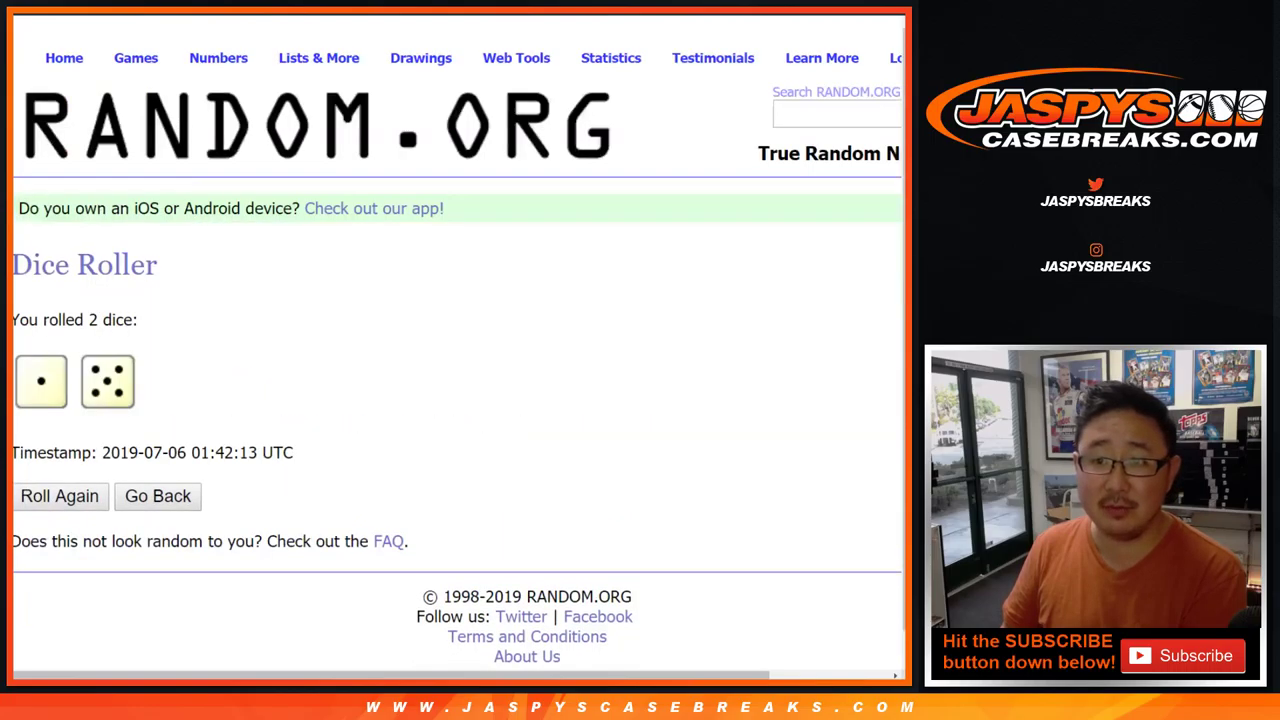
pyautogui.hotkey('ctrl', 'Tab')
pyautogui.moveTo(290, 469); pyautogui.dragTo(208, 469)
pyautogui.click(208, 469)
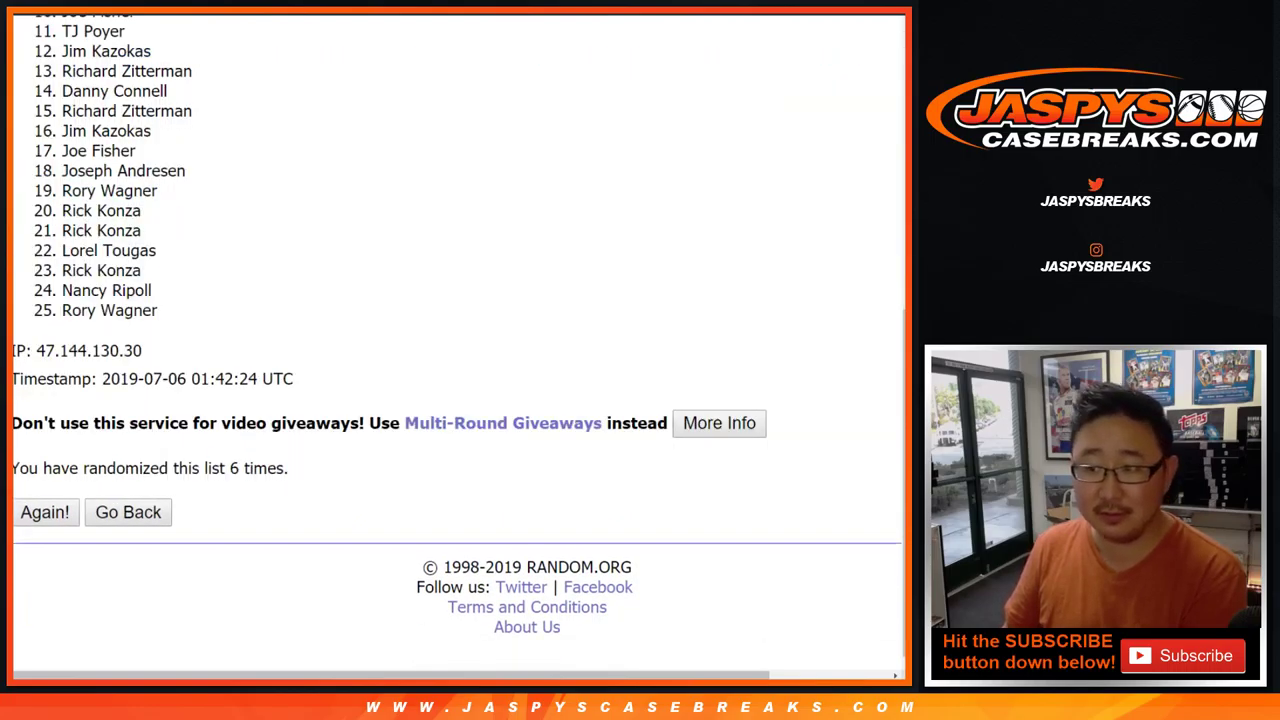
# Review the randomized list of 25 names from the last entry upward and highlight the name in first place
pyautogui.scroll(1, 456, 340)
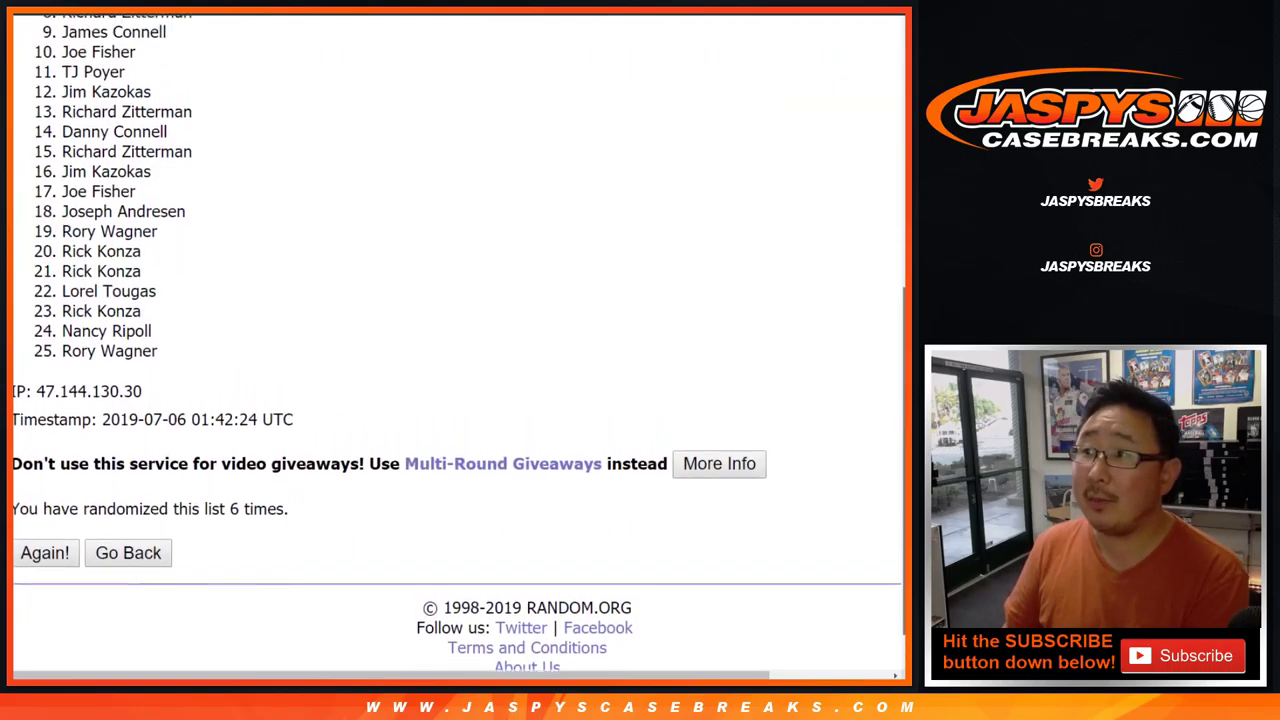
pyautogui.scroll(2, 456, 340)
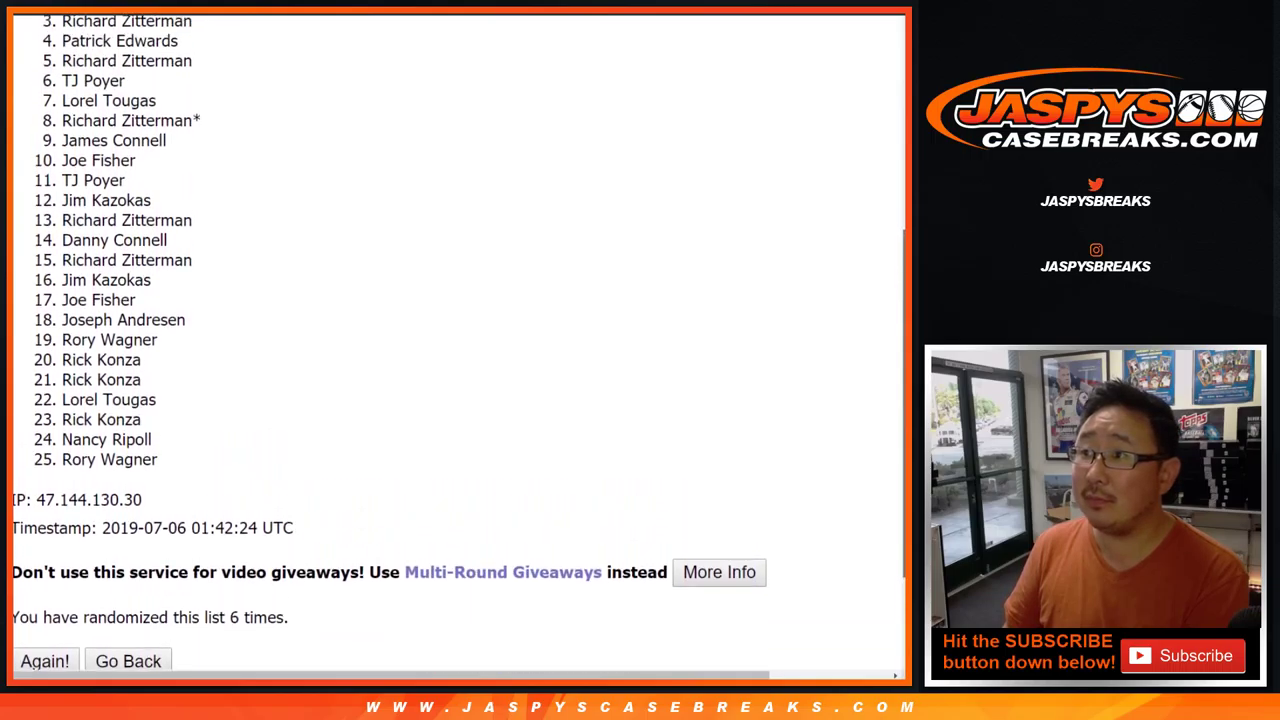
pyautogui.scroll(1, 456, 340)
pyautogui.scroll(5, 456, 340)
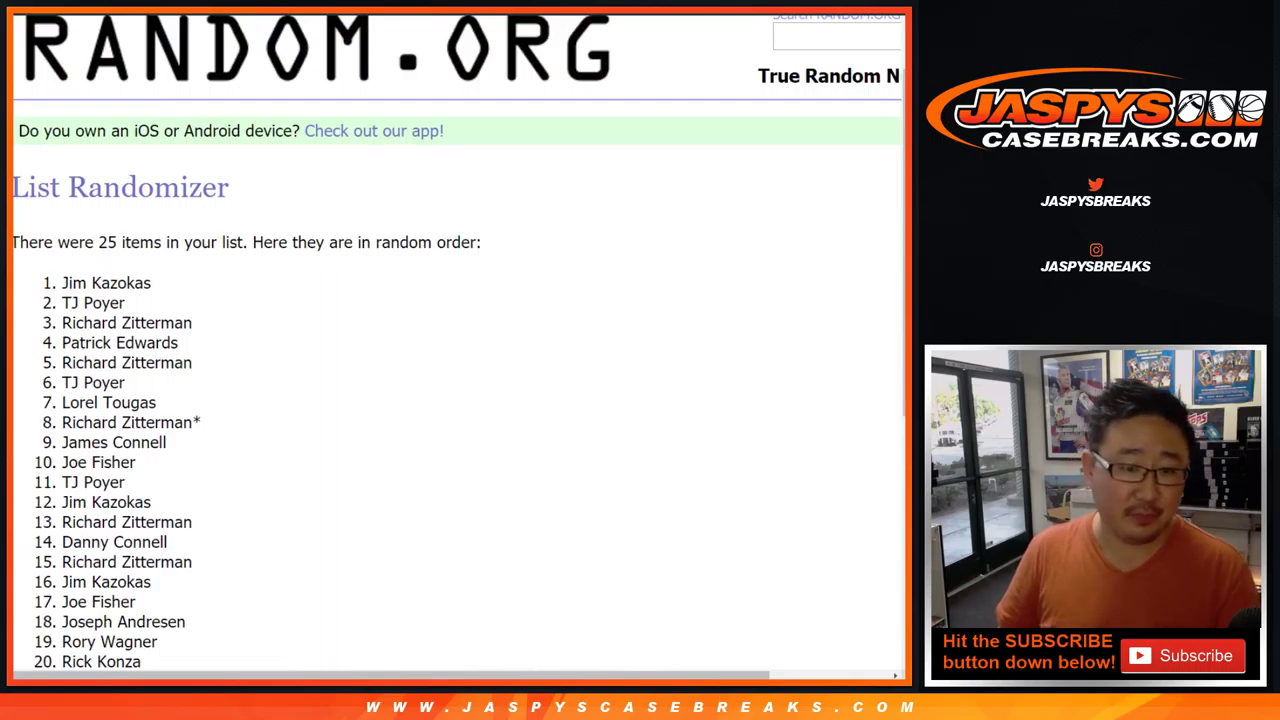
pyautogui.moveTo(87, 283); pyautogui.dragTo(151, 283)
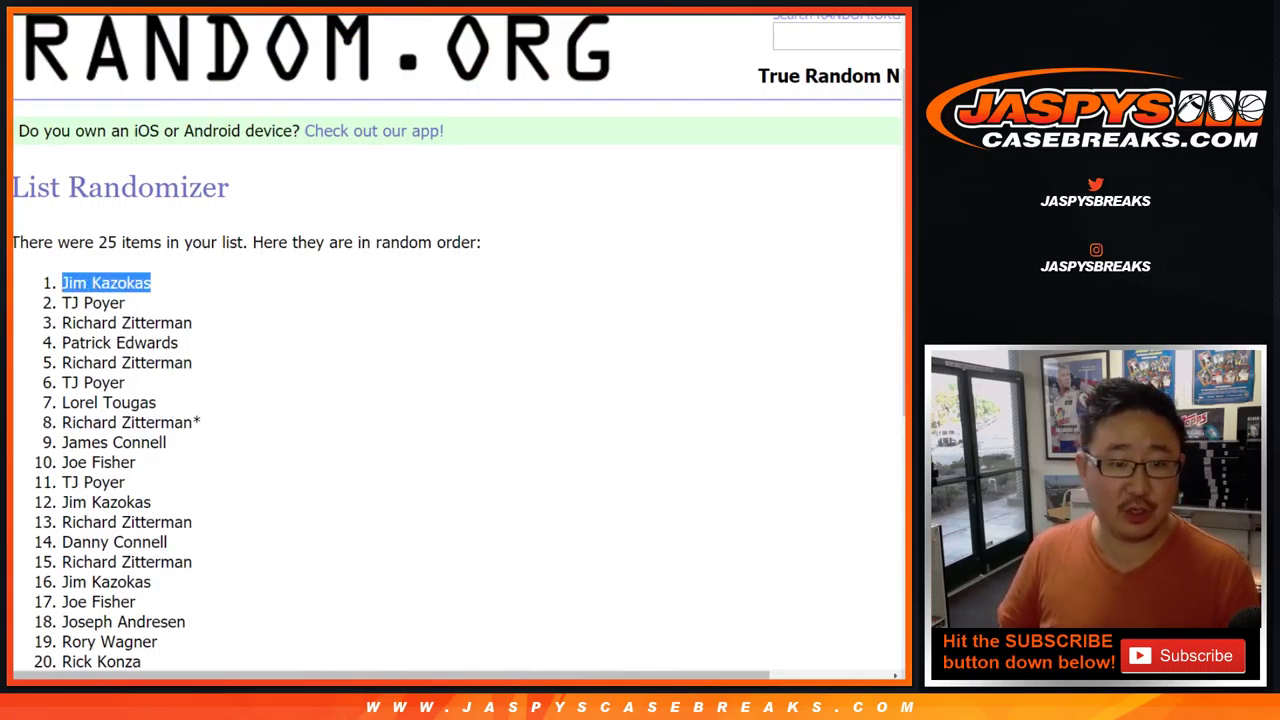